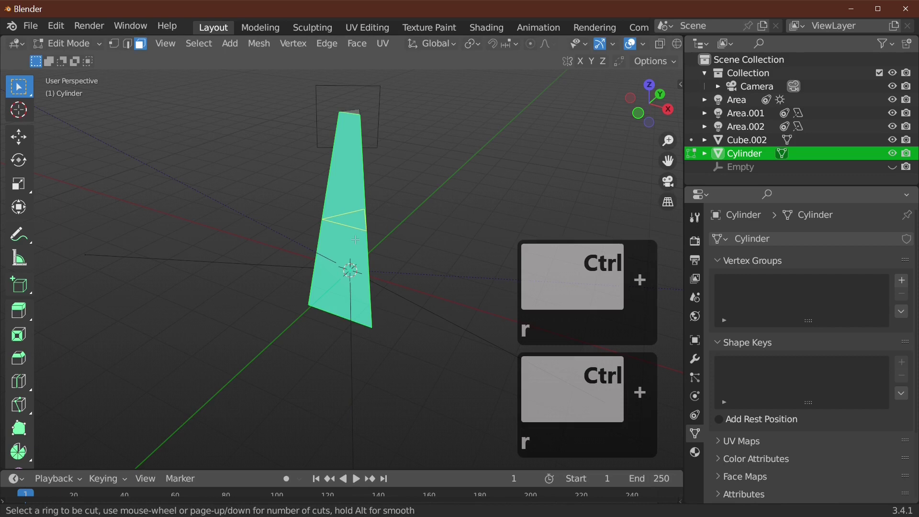
Add nine evenly spaced loop cuts along the height of the tapered trunk without sliding them
{"action": "scroll", "coordinate": [356, 239], "scroll_direction": "up", "scroll_amount": 4}
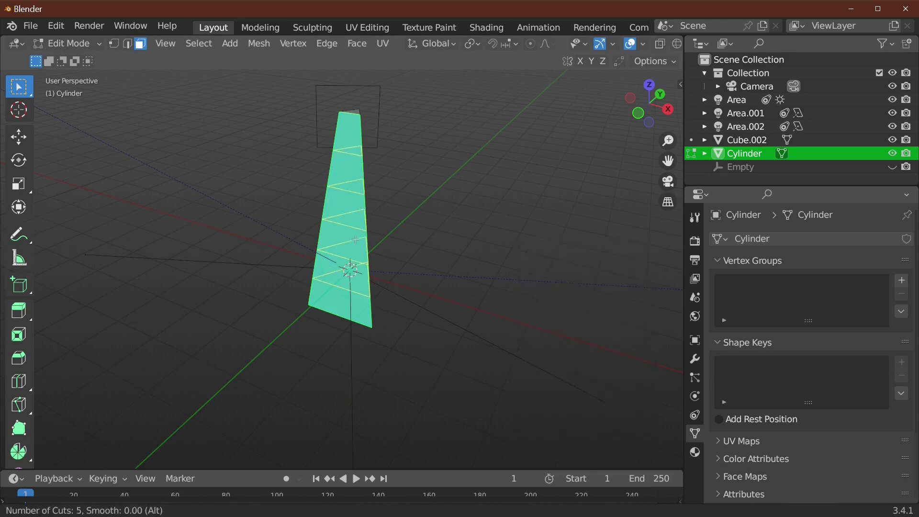
{"action": "scroll", "coordinate": [356, 239], "scroll_direction": "up", "scroll_amount": 4}
{"action": "left_click", "coordinate": [356, 240]}
{"action": "right_click", "coordinate": [355, 239]}
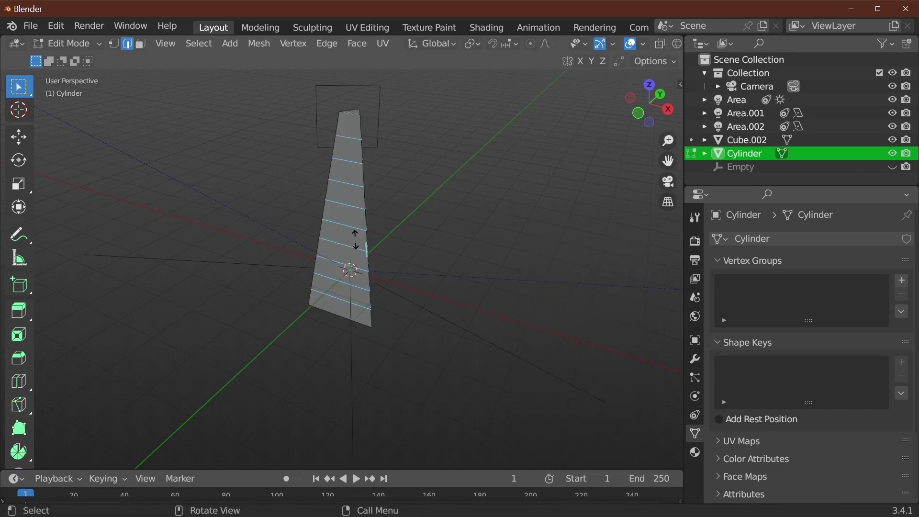
Return to Object Mode and scale the whole trunk uniformly to about 0.61
{"action": "middle_click_drag", "start_coordinate": [515, 256], "coordinate": [376, 265]}
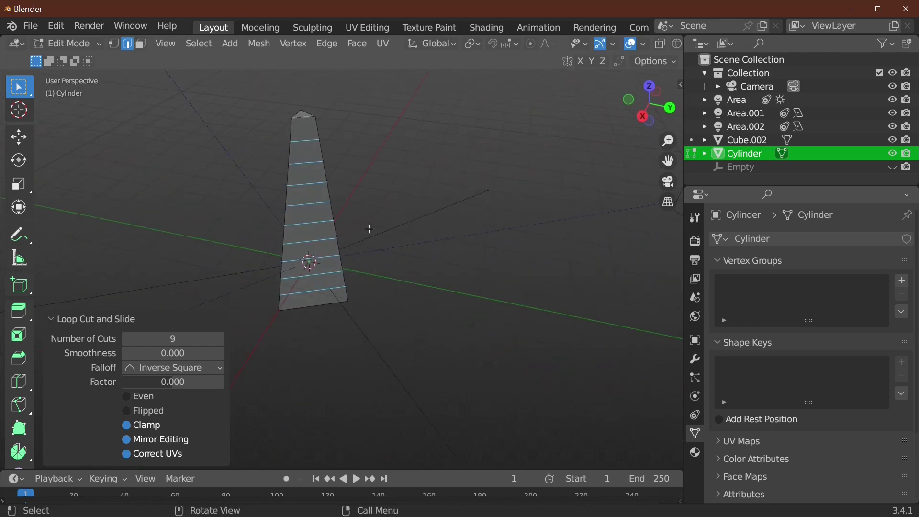
{"action": "key", "text": "Tab"}
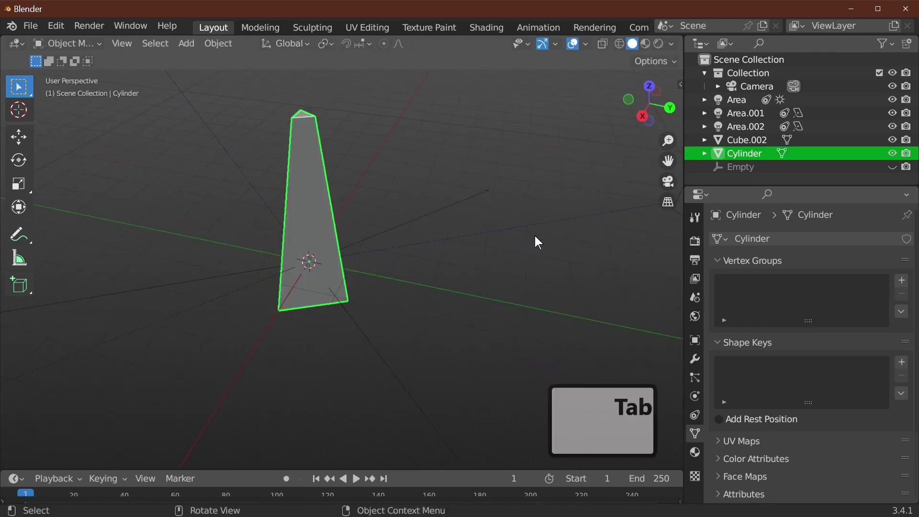
{"action": "key", "text": "s"}
{"action": "left_click", "coordinate": [453, 250]}
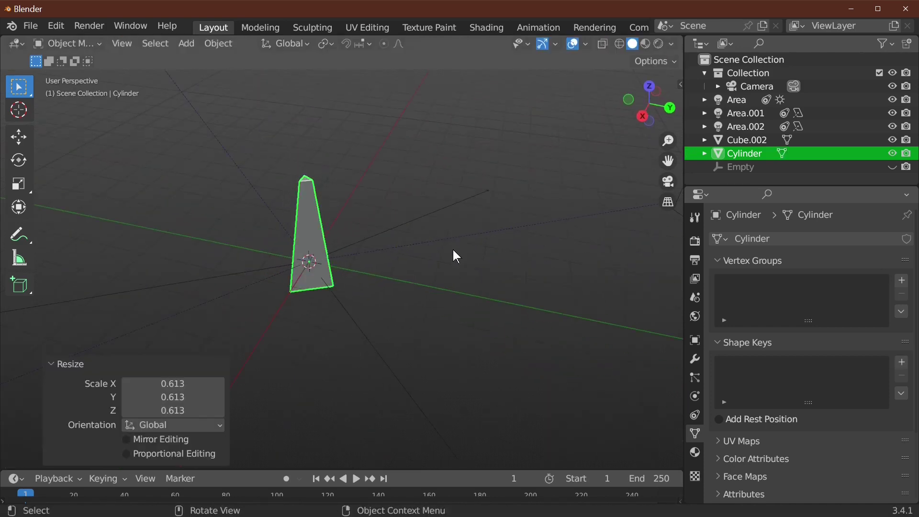
In Edit Mode, extrude an upper side face of the trunk about 1.4 along its normal and scale the end face to about 0.35
{"action": "key", "text": "Tab"}
{"action": "middle_click_drag", "start_coordinate": [520, 238], "coordinate": [344, 187]}
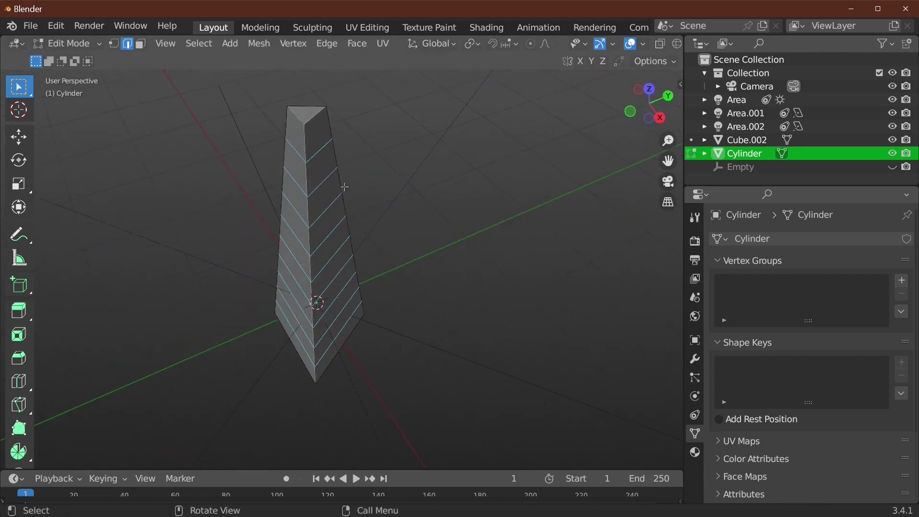
{"action": "left_click", "coordinate": [140, 44]}
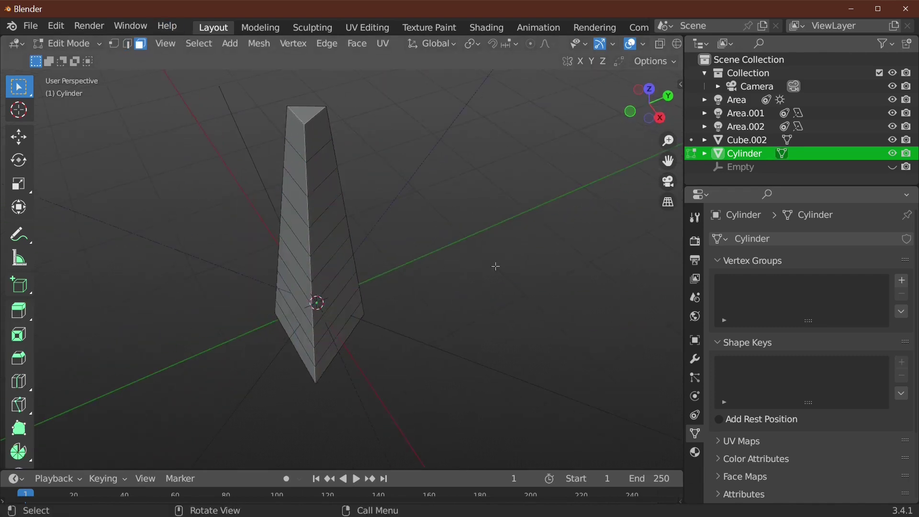
{"action": "left_click", "coordinate": [325, 200]}
{"action": "right_click", "coordinate": [326, 197]}
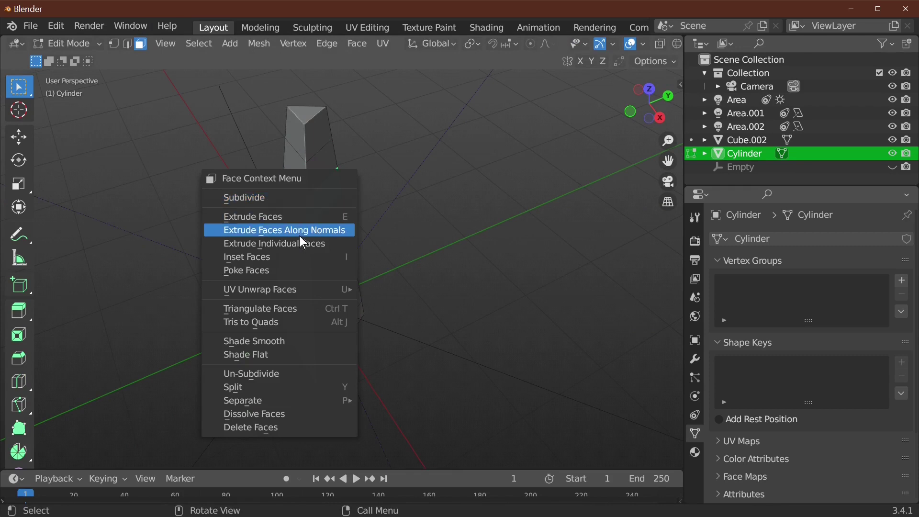
{"action": "left_click", "coordinate": [284, 231]}
{"action": "left_click", "coordinate": [607, 142]}
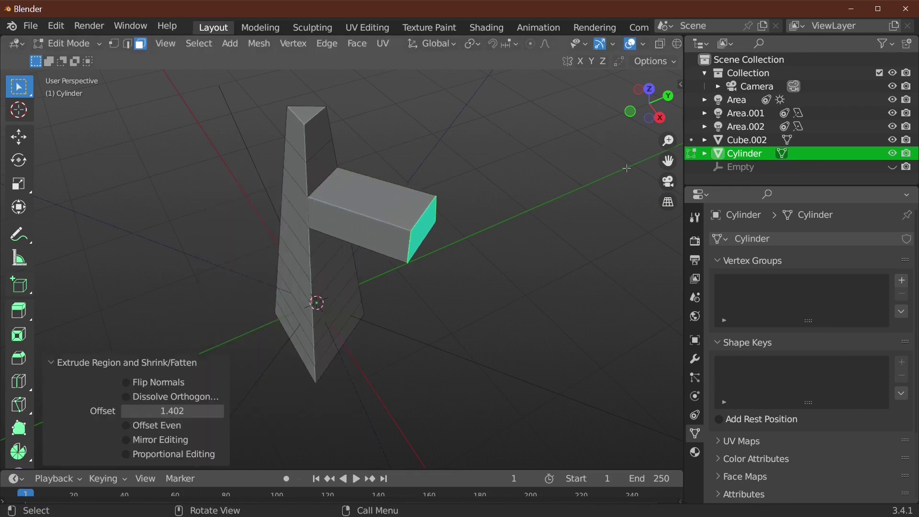
{"action": "key", "text": "s"}
{"action": "left_click", "coordinate": [445, 219]}
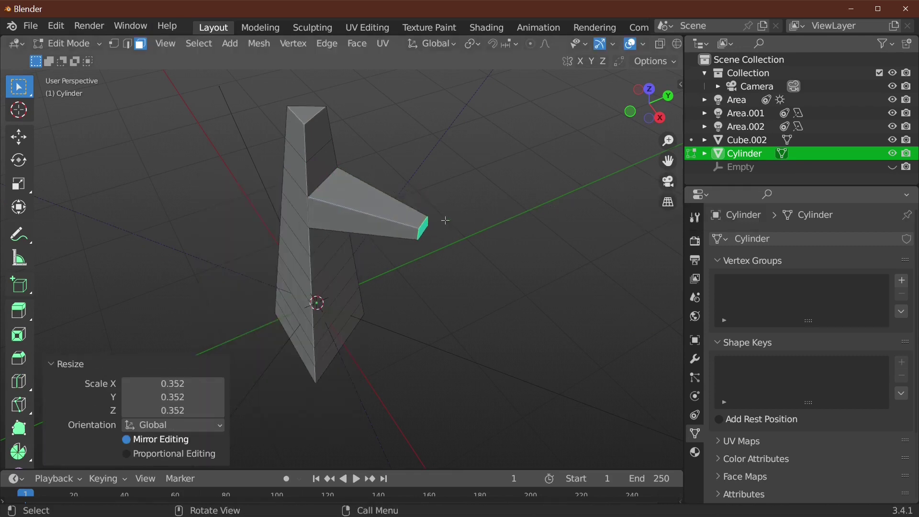
Add three evenly spaced loop cuts across the first branch without sliding them
{"action": "left_click", "coordinate": [387, 216]}
{"action": "key", "text": "ctrl+r"}
{"action": "scroll", "coordinate": [387, 216], "scroll_direction": "up", "scroll_amount": 2}
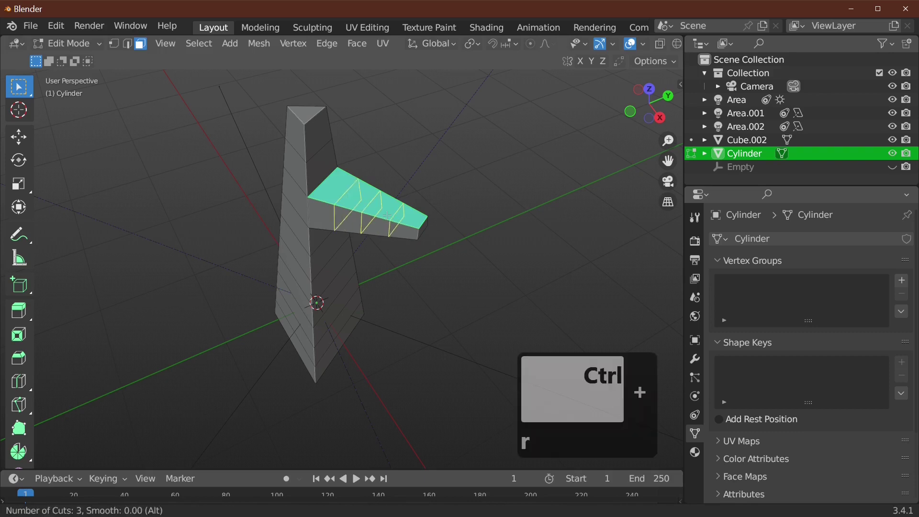
{"action": "left_click", "coordinate": [387, 216]}
{"action": "right_click", "coordinate": [387, 216]}
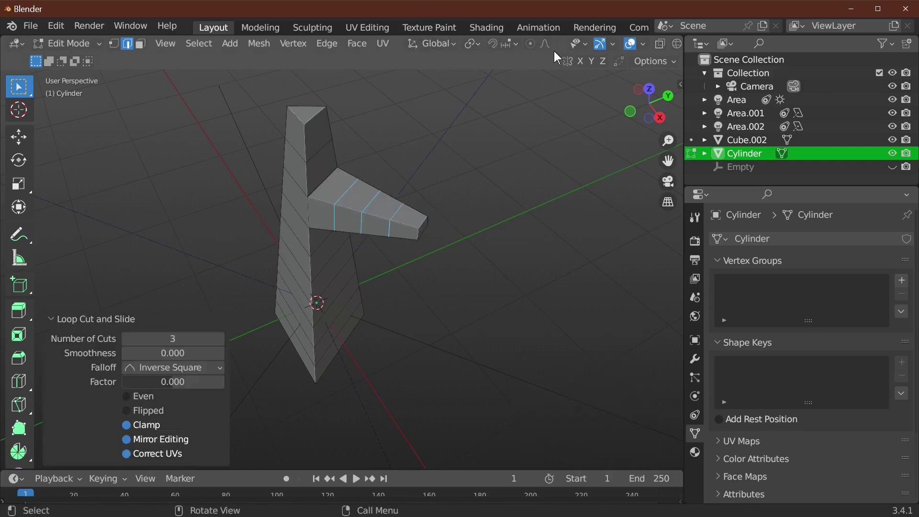
With smooth proportional editing of size 1, raise the first branch's tip edge about 0.36 along Z and rotate it to bend the branch
{"action": "left_click", "coordinate": [426, 219]}
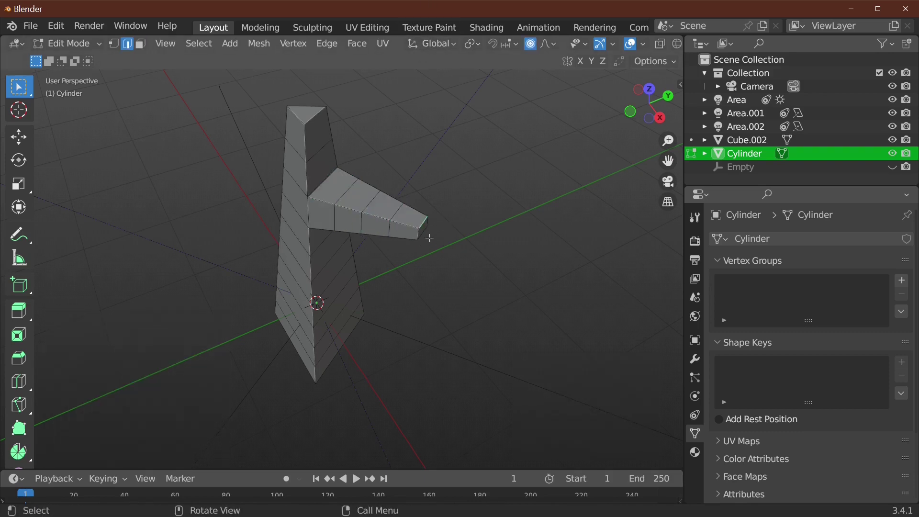
{"action": "key", "text": "g"}
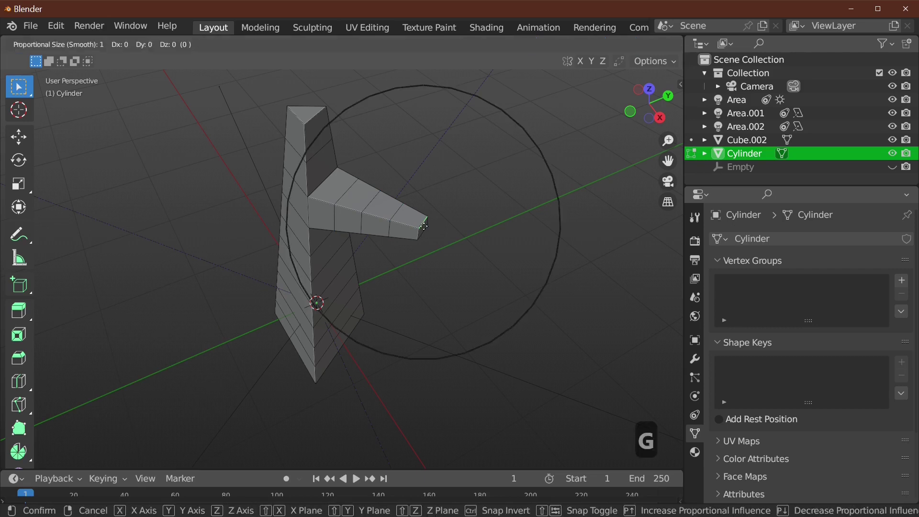
{"action": "key", "text": "z"}
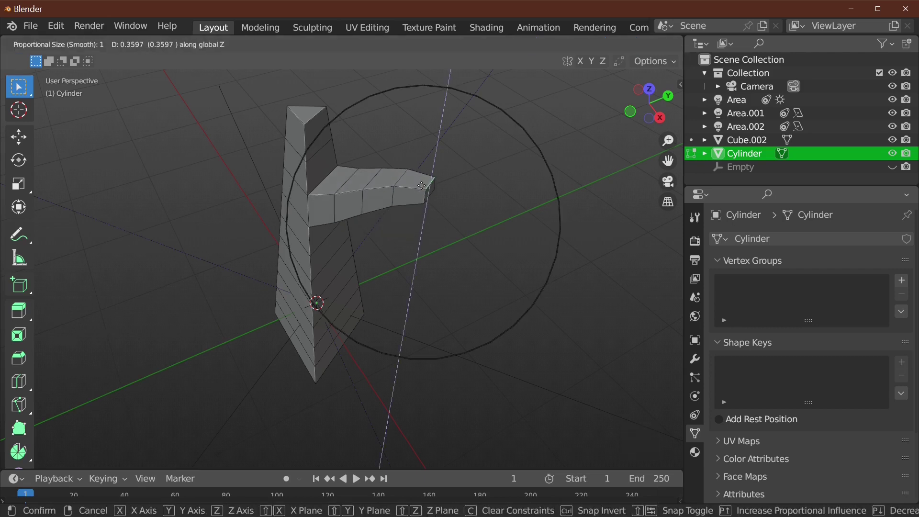
{"action": "left_click", "coordinate": [422, 185]}
{"action": "key", "text": "r"}
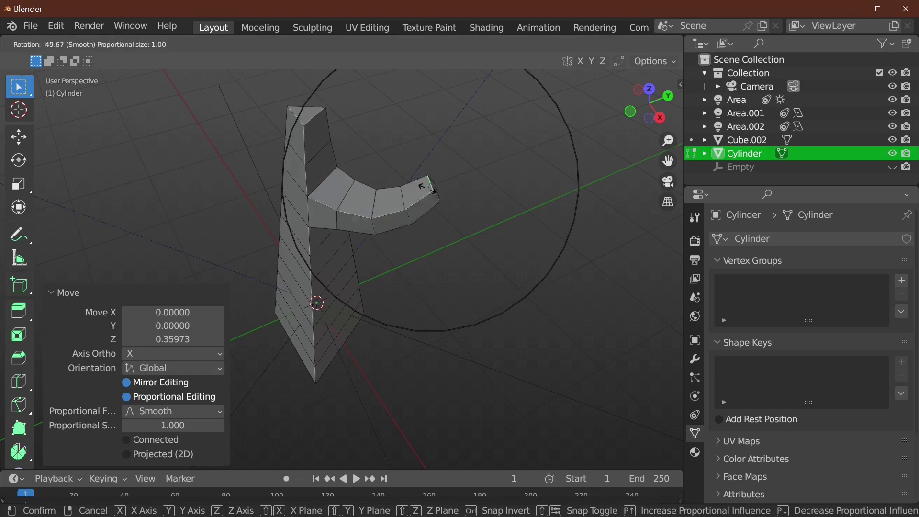
{"action": "left_click", "coordinate": [413, 191]}
Extrude a face on another side of the trunk about 1.37 along its normal and scale the end face to about 0.38
{"action": "middle_click_drag", "start_coordinate": [500, 210], "coordinate": [276, 122]}
{"action": "key", "text": "Tab"}
{"action": "key", "text": "Tab"}
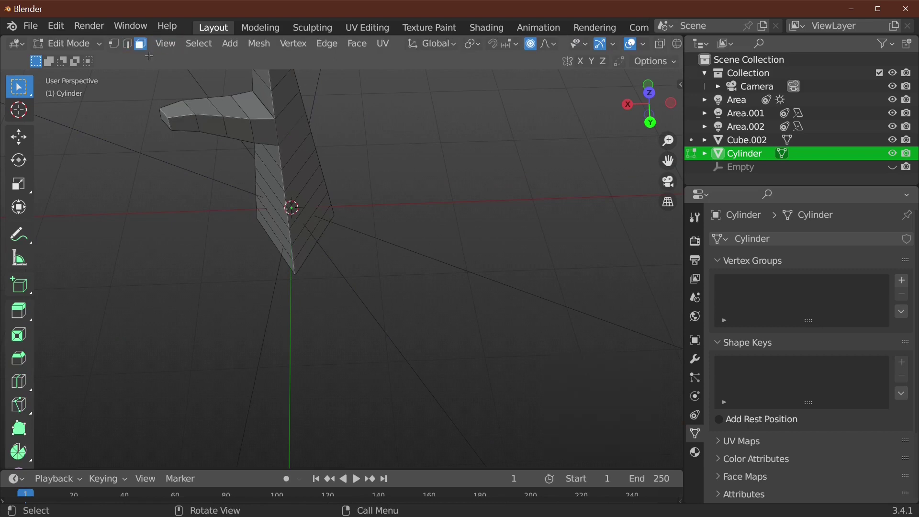
{"action": "left_click", "coordinate": [292, 141]}
{"action": "right_click", "coordinate": [300, 136]}
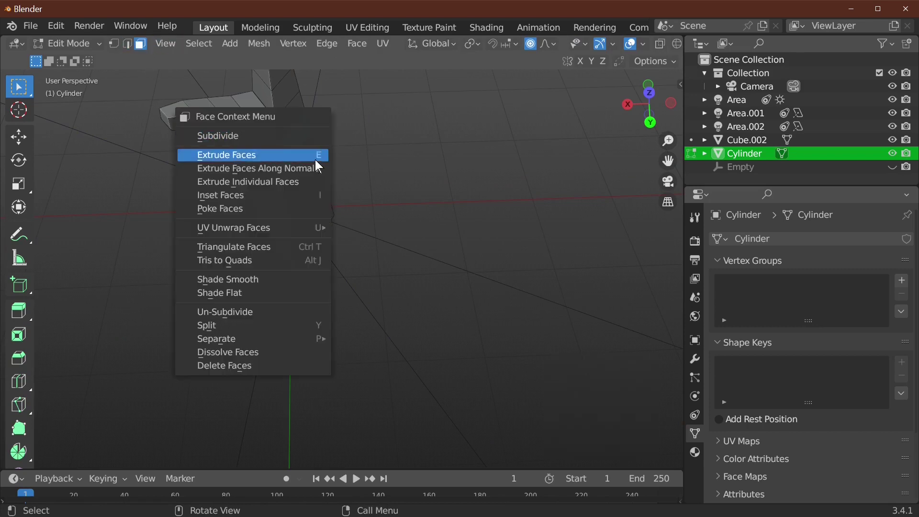
{"action": "left_click", "coordinate": [301, 171]}
{"action": "left_click", "coordinate": [412, 106]}
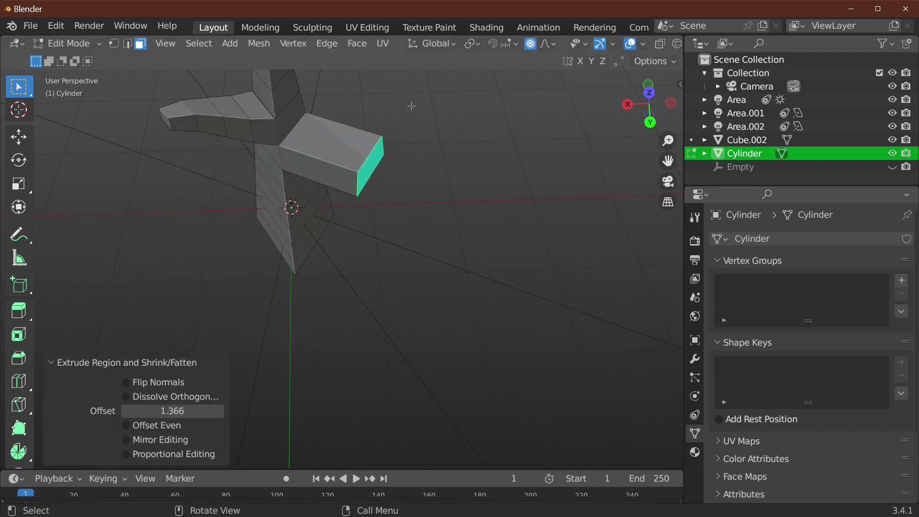
{"action": "key", "text": "s"}
{"action": "left_click", "coordinate": [425, 176]}
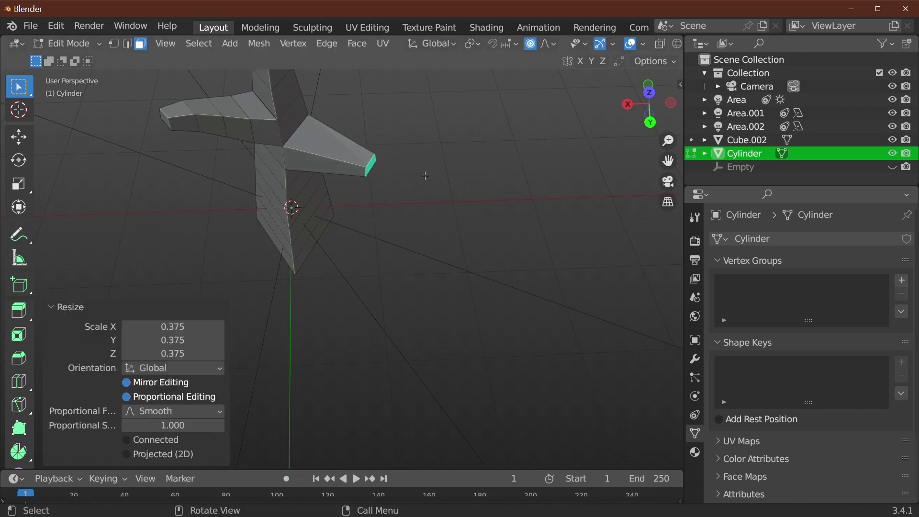
Raise the second branch's end face about 0.39 along Z with proportional editing
{"action": "key", "text": "g"}
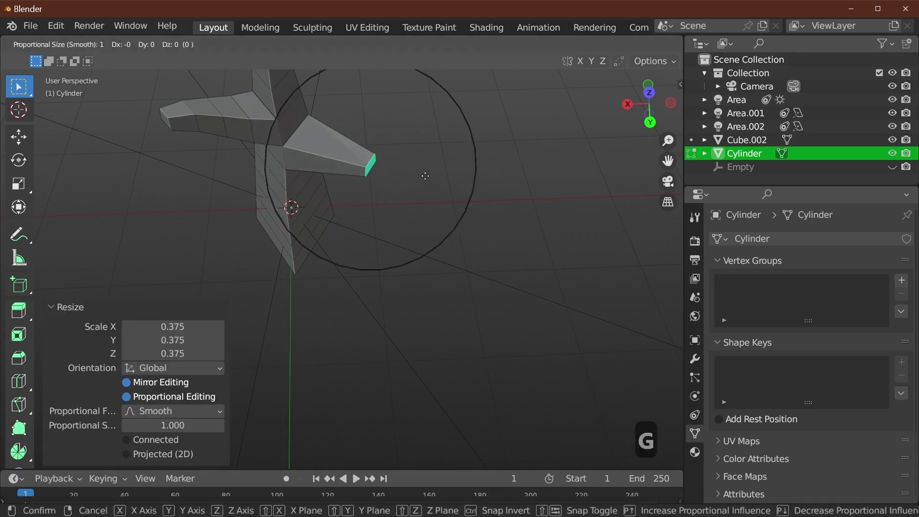
{"action": "key", "text": "z"}
{"action": "left_click", "coordinate": [517, 32]}
Turn off proportional editing and add three evenly spaced loop cuts across the second branch
{"action": "middle_click_drag", "start_coordinate": [440, 157], "coordinate": [368, 152]}
{"action": "middle_click_drag", "start_coordinate": [455, 149], "coordinate": [507, 158]}
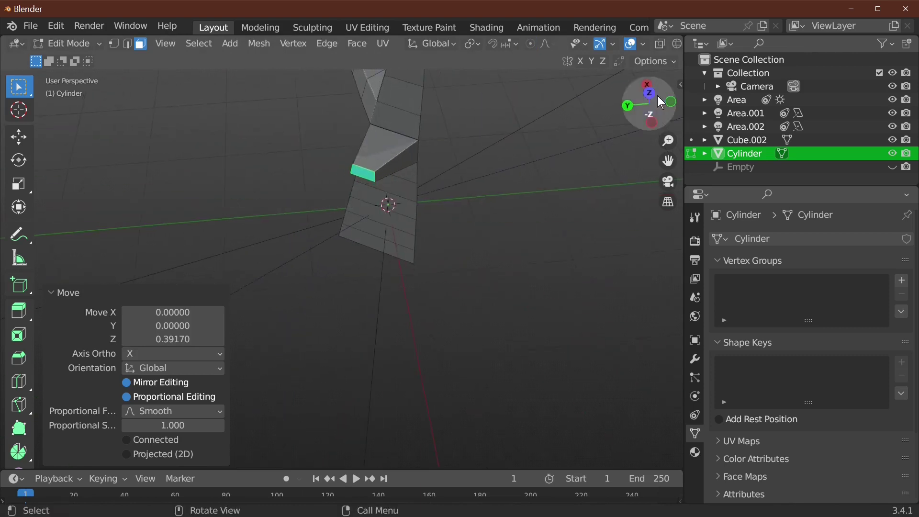
{"action": "left_click", "coordinate": [395, 160]}
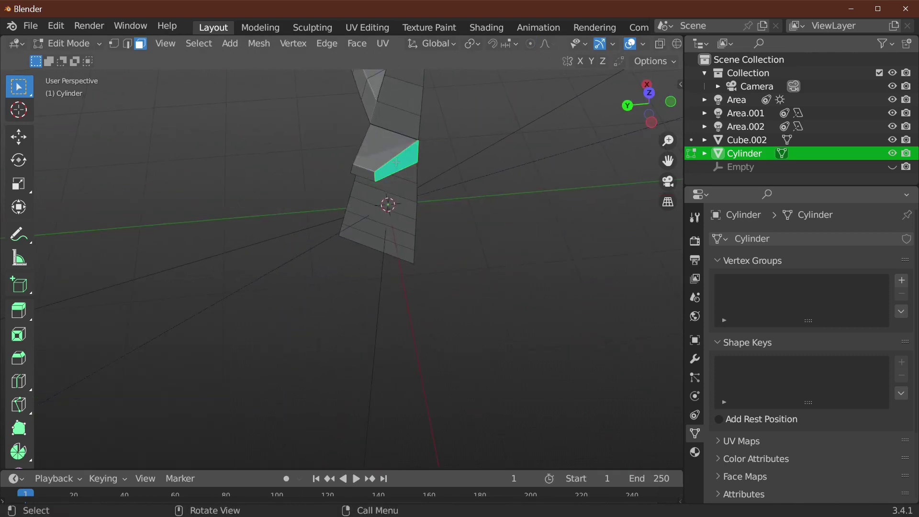
{"action": "key", "text": "ctrl+r"}
{"action": "scroll", "coordinate": [398, 162], "scroll_direction": "up", "scroll_amount": 2}
{"action": "left_click", "coordinate": [397, 163]}
{"action": "right_click", "coordinate": [397, 163]}
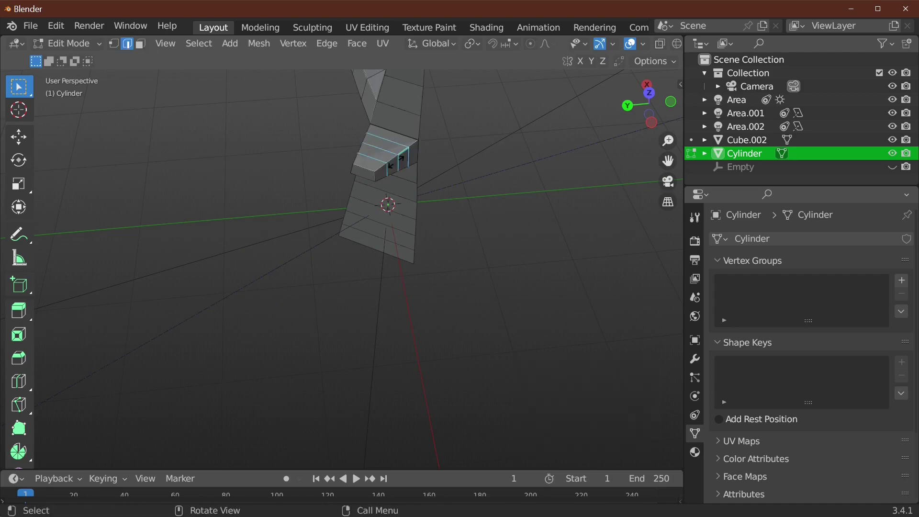
Move the second branch's end face about 0.15 in X, 0.04 in Y and 0.12 in Z, using proportional editing of size about 0.51
{"action": "left_click", "coordinate": [139, 44]}
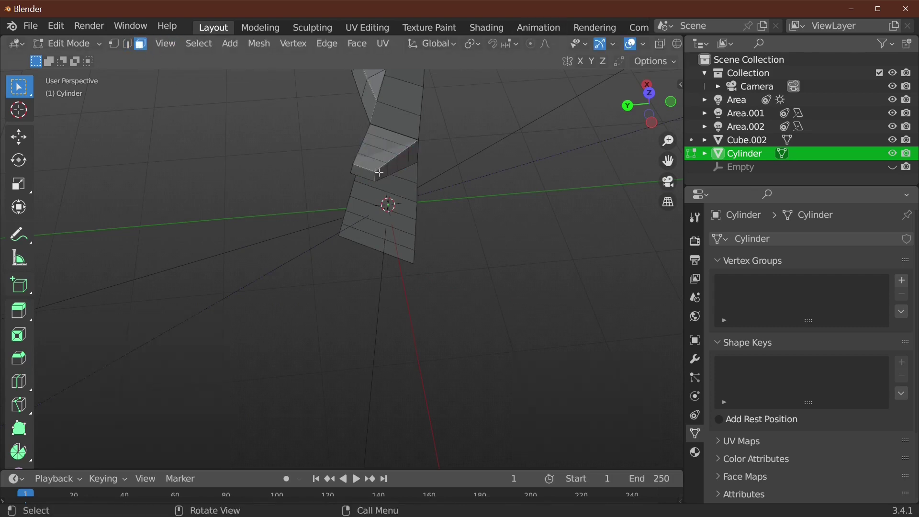
{"action": "middle_click_drag", "start_coordinate": [507, 248], "coordinate": [402, 236]}
{"action": "key", "text": "g"}
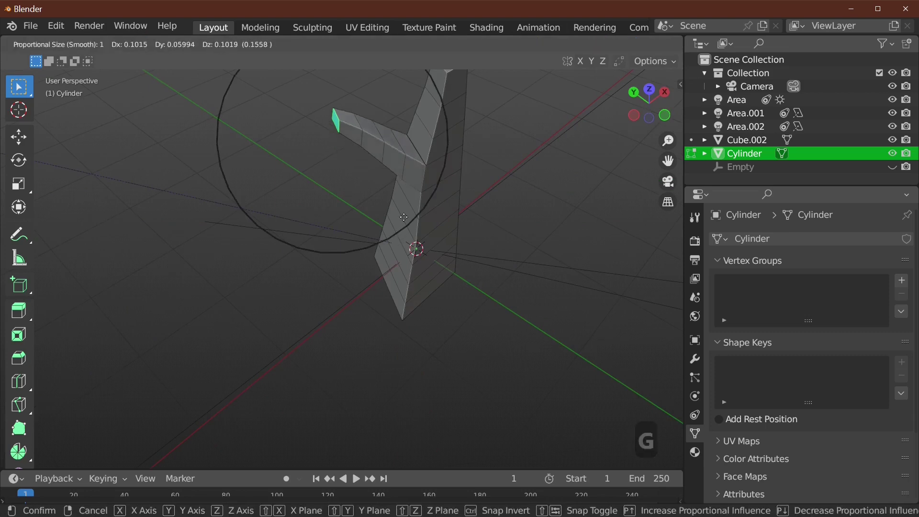
{"action": "scroll", "coordinate": [404, 217], "scroll_direction": "up", "scroll_amount": 7}
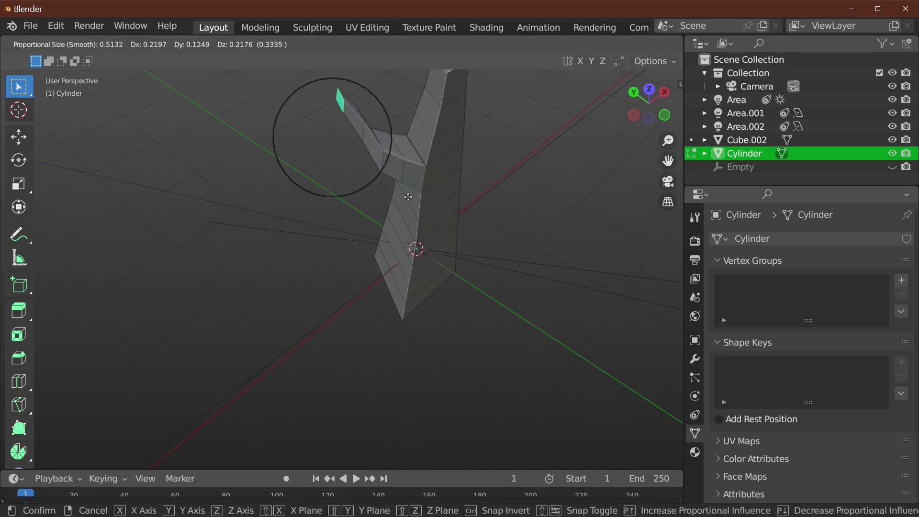
{"action": "left_click", "coordinate": [409, 213]}
Extrude an upper face on the trunk's remaining side about 0.95 along its normal and scale the end face to about 0.48
{"action": "middle_click_drag", "start_coordinate": [410, 213], "coordinate": [309, 239]}
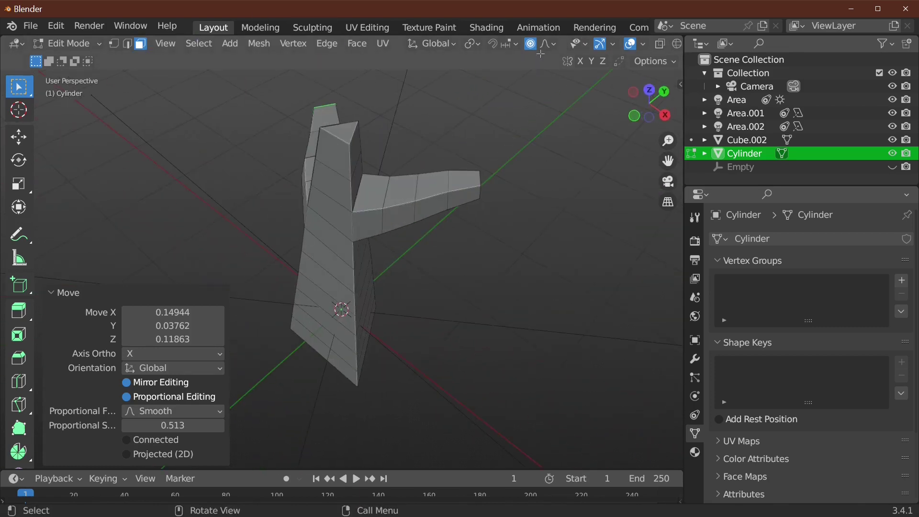
{"action": "left_click", "coordinate": [340, 195]}
{"action": "right_click", "coordinate": [333, 200]}
{"action": "left_click", "coordinate": [320, 219]}
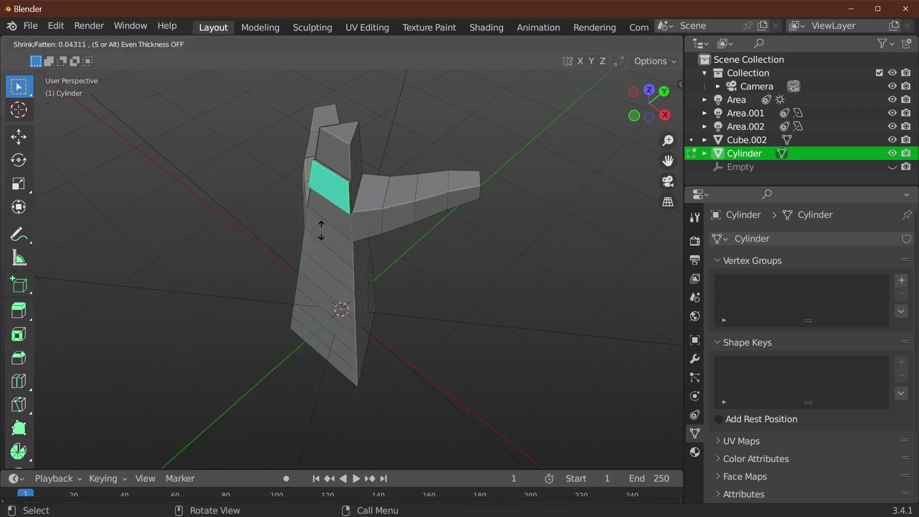
{"action": "left_click", "coordinate": [275, 170]}
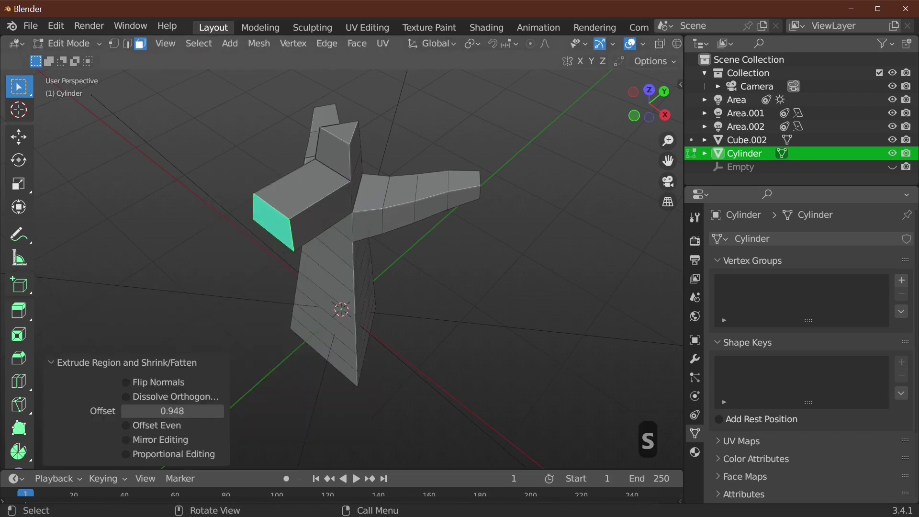
{"action": "key", "text": "s"}
{"action": "left_click", "coordinate": [458, 185]}
Raise the third branch's end face about 0.31 along Z
{"action": "key", "text": "g"}
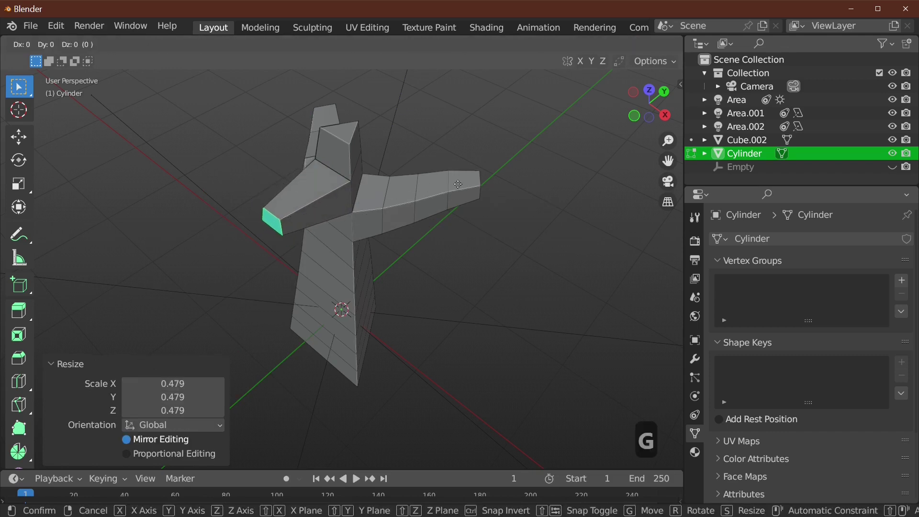
{"action": "key", "text": "z"}
{"action": "left_click", "coordinate": [336, 192]}
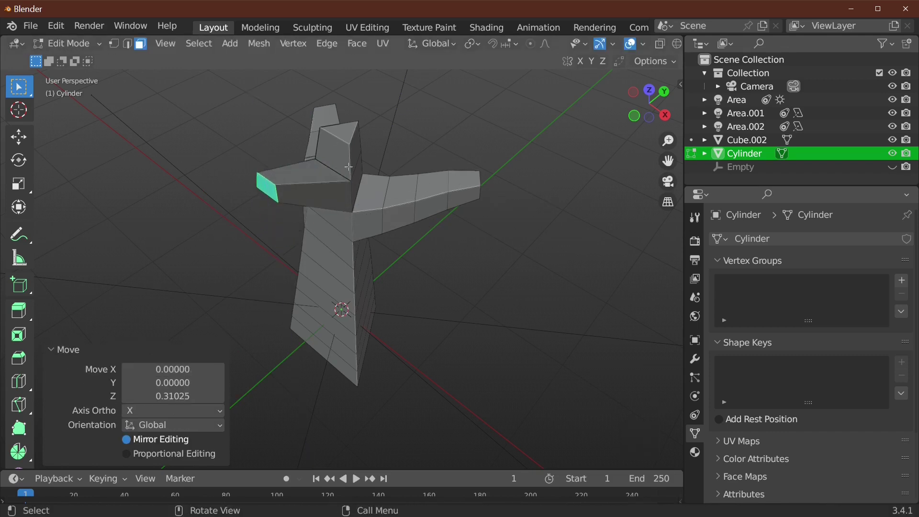
Add two evenly spaced loop cuts across the third branch without sliding them
{"action": "left_click", "coordinate": [326, 179]}
{"action": "key", "text": "ctrl+r"}
{"action": "scroll", "coordinate": [326, 179], "scroll_direction": "up", "scroll_amount": 1}
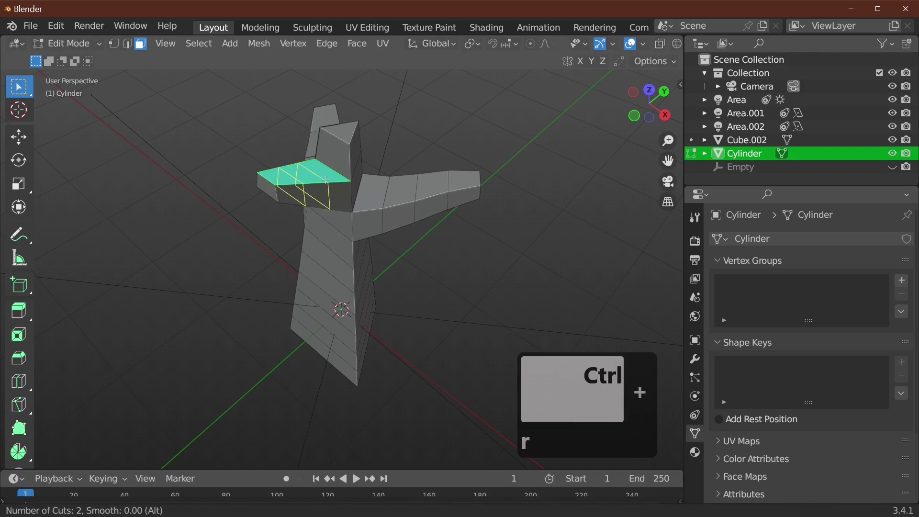
{"action": "left_click", "coordinate": [327, 179]}
{"action": "right_click", "coordinate": [326, 180]}
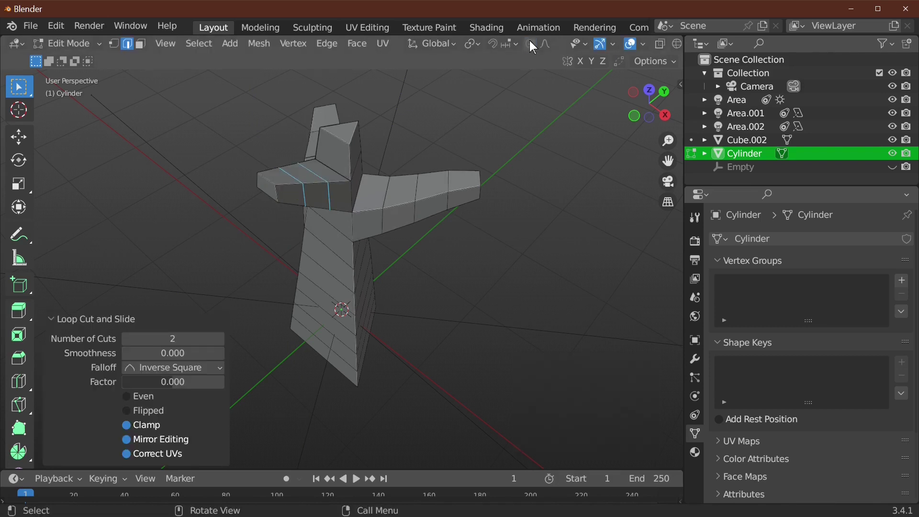
Raise the third branch's end about 0.15 along Z, using proportional editing with a size of about 0.51
{"action": "left_click", "coordinate": [279, 200]}
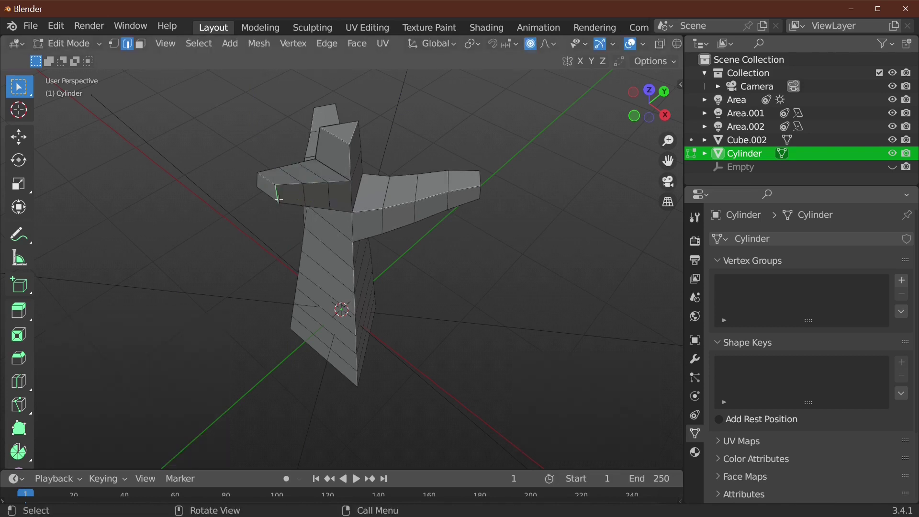
{"action": "key", "text": "g"}
{"action": "key", "text": "z"}
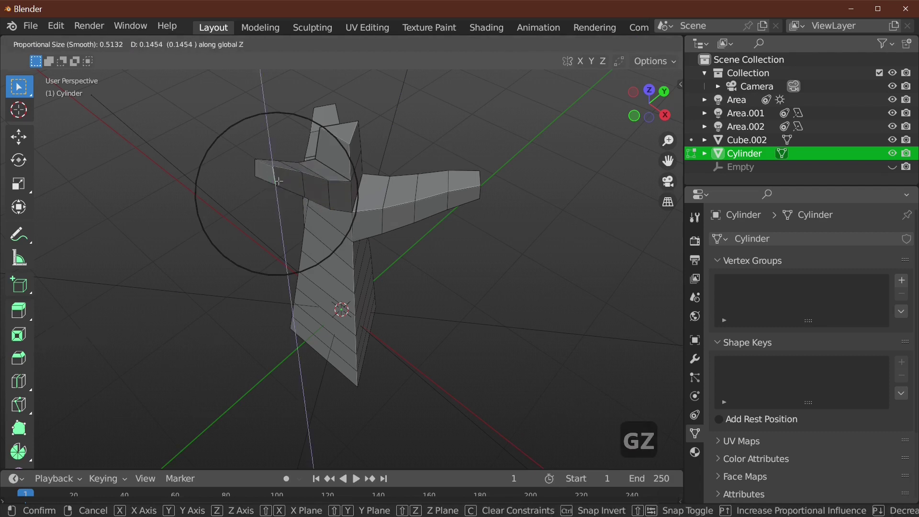
{"action": "left_click", "coordinate": [475, 394]}
{"action": "key", "text": "Tab"}
{"action": "mouse_move", "coordinate": [366, 320]}
{"action": "middle_mouse_down"}
{"action": "mouse_move", "coordinate": [267, 253]}
{"action": "mouse_move", "coordinate": [336, 327]}
{"action": "mouse_move", "coordinate": [360, 323]}
{"action": "middle_mouse_up"}
Switch the mesh selection mode to faces and return the tree to Object Mode
{"action": "key", "text": "Tab"}
{"action": "left_click", "coordinate": [140, 44]}
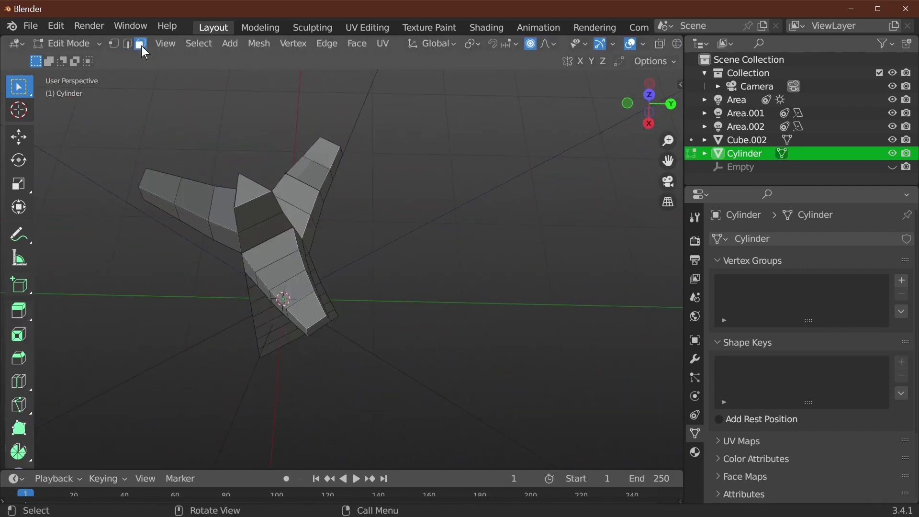
{"action": "key", "text": "Tab"}
{"action": "middle_click_drag", "start_coordinate": [254, 205], "coordinate": [528, 277]}
{"action": "key", "text": "Tab"}
{"action": "key", "text": "Tab"}
{"action": "middle_click_drag", "start_coordinate": [442, 259], "coordinate": [404, 242]}
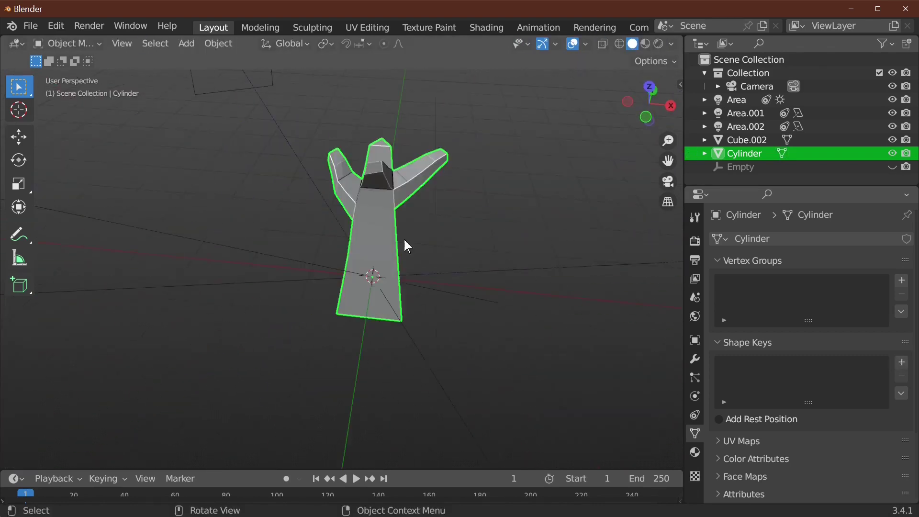
{"action": "left_click", "coordinate": [183, 44]}
{"action": "mouse_move", "coordinate": [207, 57]}
{"action": "left_click", "coordinate": [352, 97]}
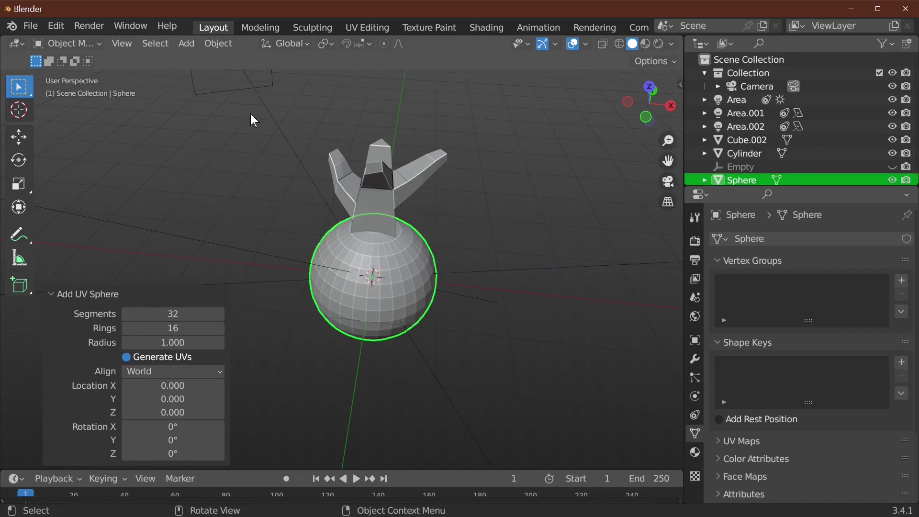
{"action": "key", "text": "x"}
{"action": "left_click", "coordinate": [517, 231]}
Add an ico sphere to the scene and reduce its subdivisions to 1
{"action": "middle_click_drag", "start_coordinate": [153, 96], "coordinate": [360, 338]}
{"action": "middle_click_drag", "start_coordinate": [354, 296], "coordinate": [469, 248]}
{"action": "middle_click_drag", "start_coordinate": [364, 225], "coordinate": [248, 96]}
{"action": "left_click", "coordinate": [187, 44]}
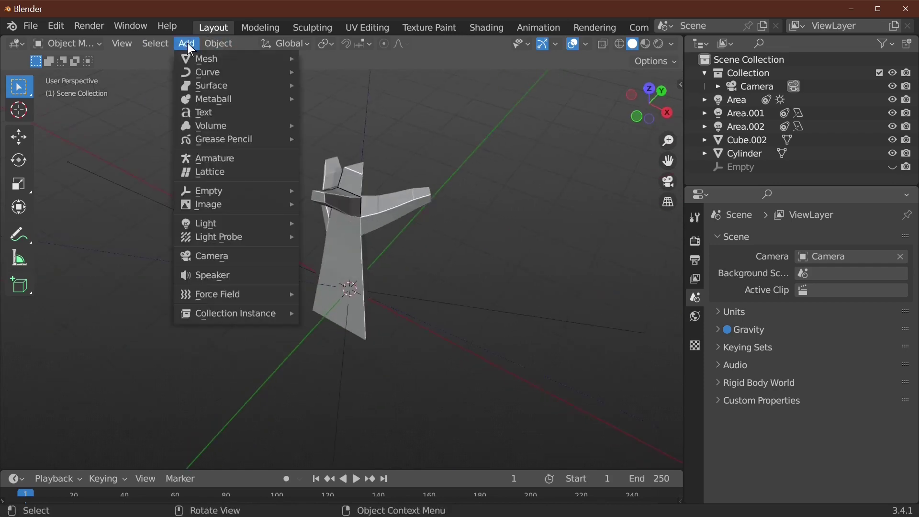
{"action": "mouse_move", "coordinate": [192, 58]}
{"action": "left_click", "coordinate": [373, 110]}
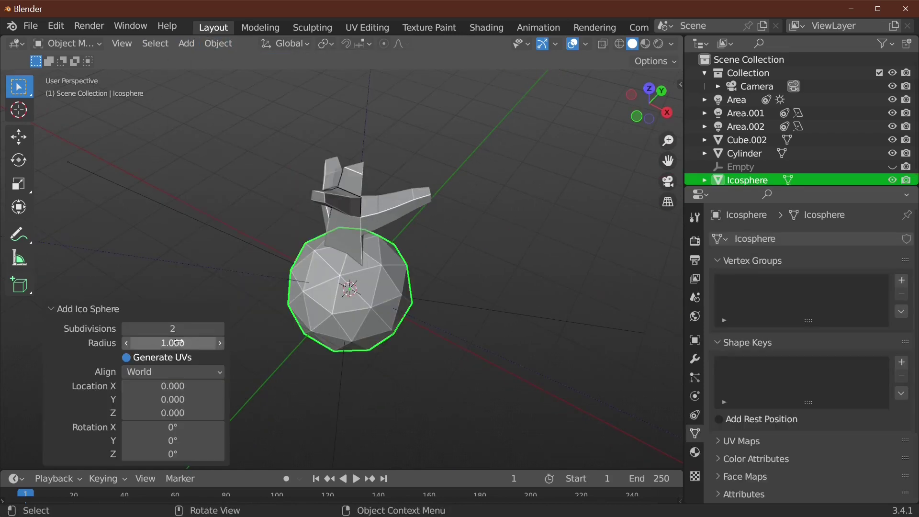
{"action": "left_click_drag", "start_coordinate": [173, 329], "coordinate": [778, 305]}
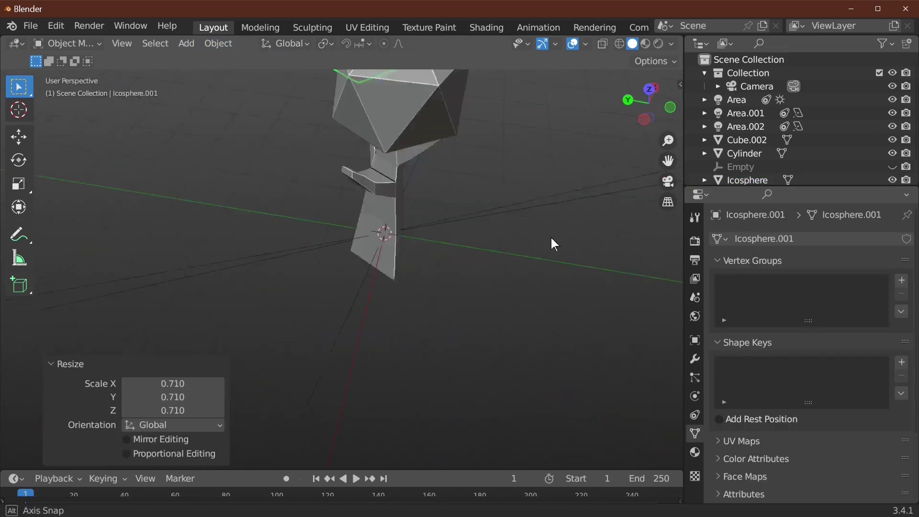
Lower the smaller ico sphere copy about 0.75 along Z and reposition it on the end of its branch
{"action": "middle_click_drag", "start_coordinate": [551, 237], "coordinate": [511, 179]}
{"action": "key", "text": "g"}
{"action": "key", "text": "z"}
{"action": "left_click", "coordinate": [504, 231]}
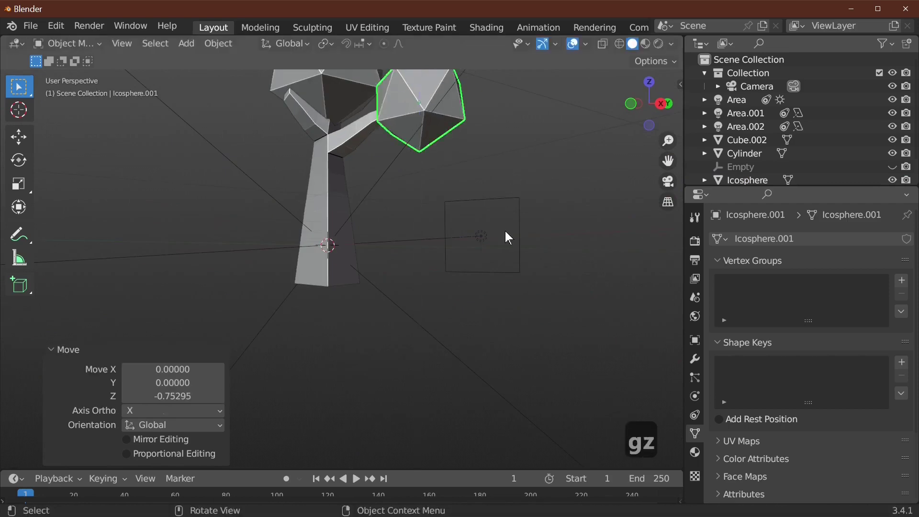
{"action": "middle_click_drag", "start_coordinate": [505, 230], "coordinate": [401, 122]}
{"action": "key", "text": "g"}
{"action": "left_click", "coordinate": [588, 272]}
Move the larger ico sphere about 0.02 in X, -0.53 in Y and -0.02 in Z
{"action": "left_click", "coordinate": [294, 159]}
{"action": "key", "text": "g"}
{"action": "left_click", "coordinate": [355, 142]}
{"action": "middle_click_drag", "start_coordinate": [355, 142], "coordinate": [482, 127]}
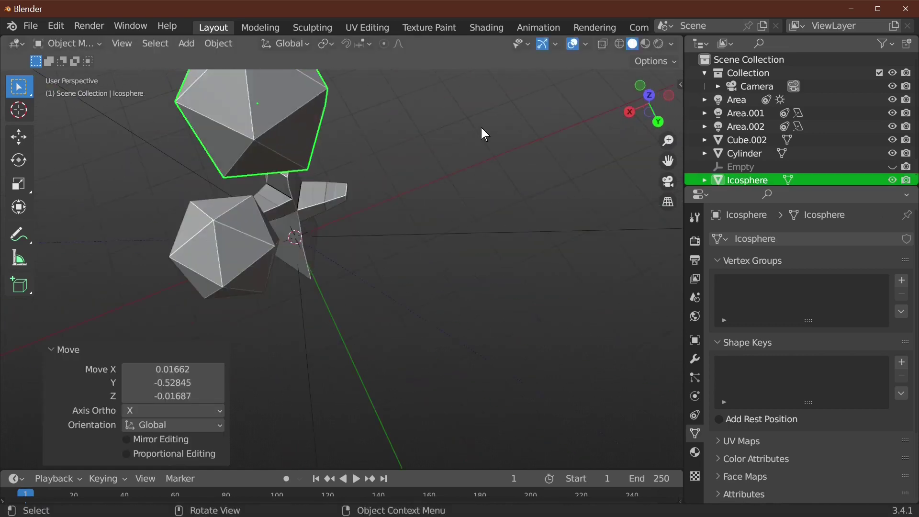
Scale the larger ico sphere to about 0.48 and move it about 0.12 in X, -0.29 in Y and -0.33 in Z
{"action": "key", "text": "s"}
{"action": "left_click", "coordinate": [357, 110]}
{"action": "middle_click_drag", "start_coordinate": [357, 110], "coordinate": [536, 74]}
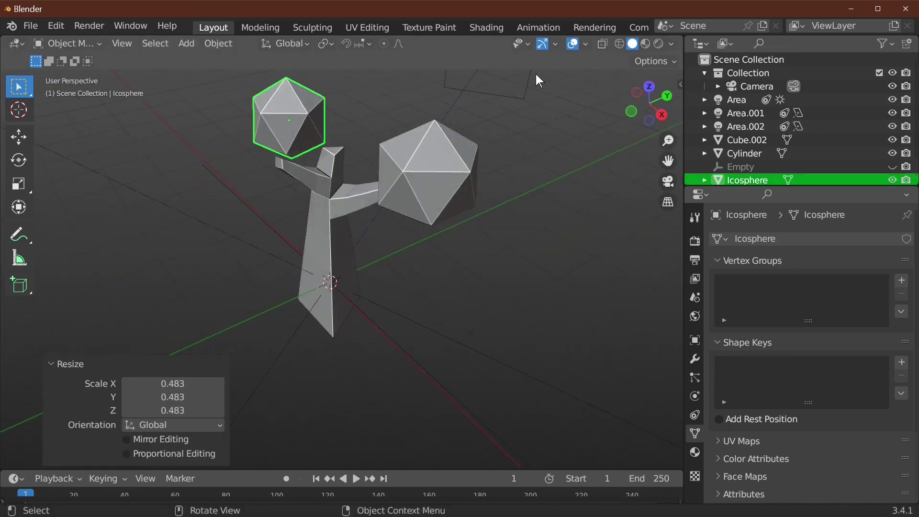
{"action": "key", "text": "g"}
{"action": "left_click", "coordinate": [522, 111]}
{"action": "middle_click_drag", "start_coordinate": [478, 168], "coordinate": [323, 170]}
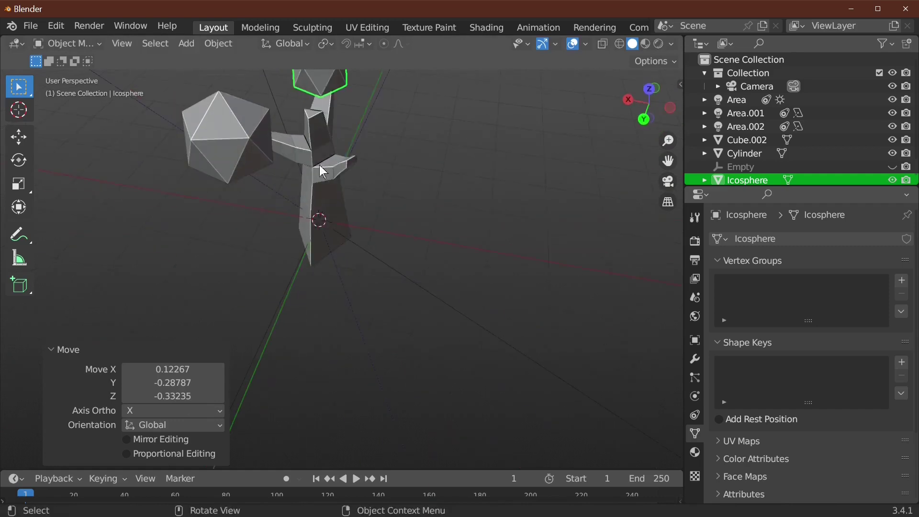
Duplicate the scaled-down ico sphere and move the copy onto the end of a bare branch
{"action": "right_click", "coordinate": [337, 87]}
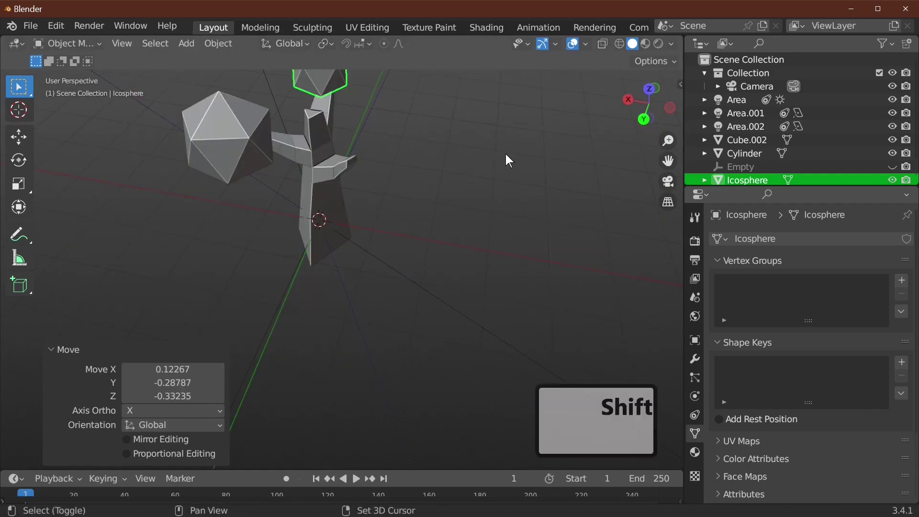
{"action": "right_click", "coordinate": [331, 84]}
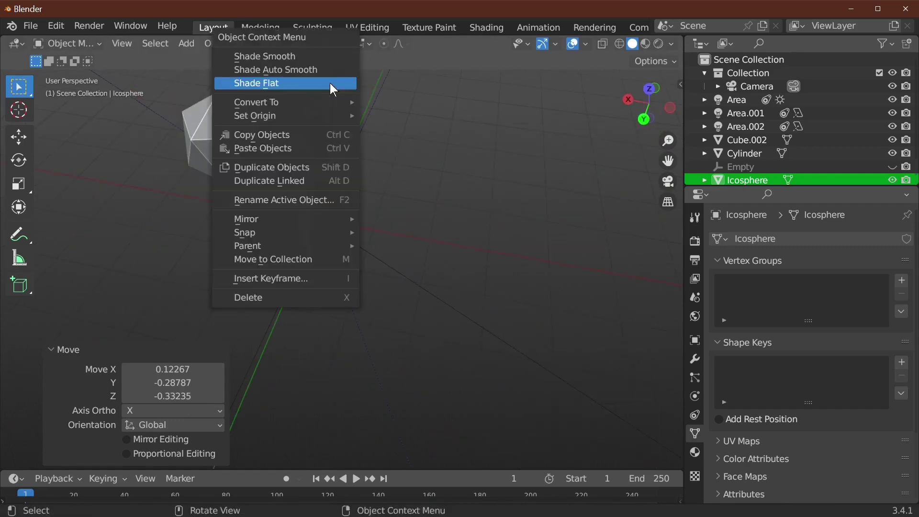
{"action": "left_click", "coordinate": [304, 170]}
{"action": "left_click", "coordinate": [339, 257]}
{"action": "middle_click_drag", "start_coordinate": [339, 257], "coordinate": [471, 219]}
{"action": "key", "text": "g"}
{"action": "left_click", "coordinate": [477, 355]}
Raise the new ico sphere copy about 0.25 along Z on its branch
{"action": "key", "text": "h"}
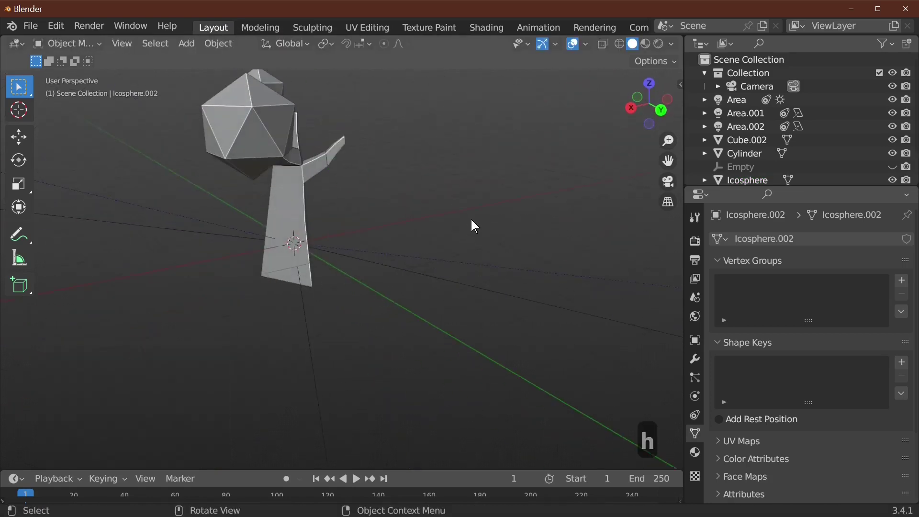
{"action": "key", "text": "ctrl+z"}
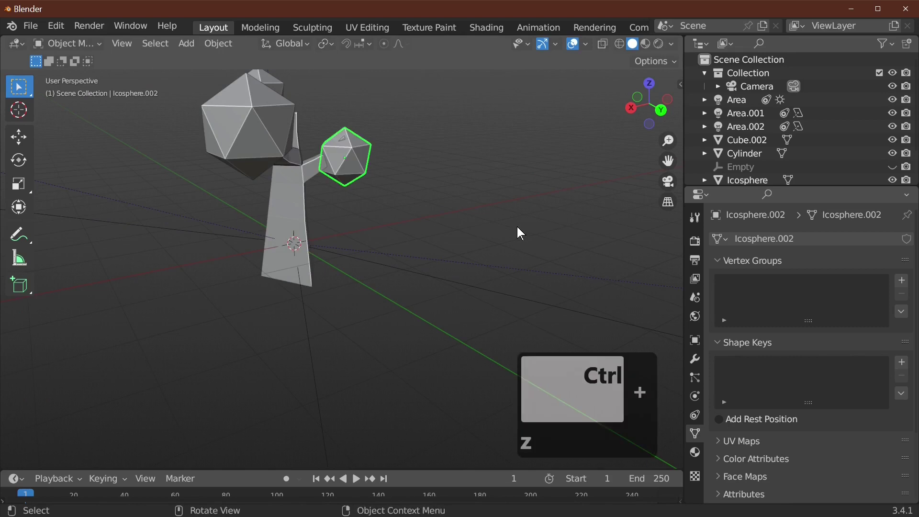
{"action": "key", "text": "g"}
{"action": "key", "text": "z"}
{"action": "left_click", "coordinate": [519, 228]}
{"action": "middle_click_drag", "start_coordinate": [519, 229], "coordinate": [268, 45]}
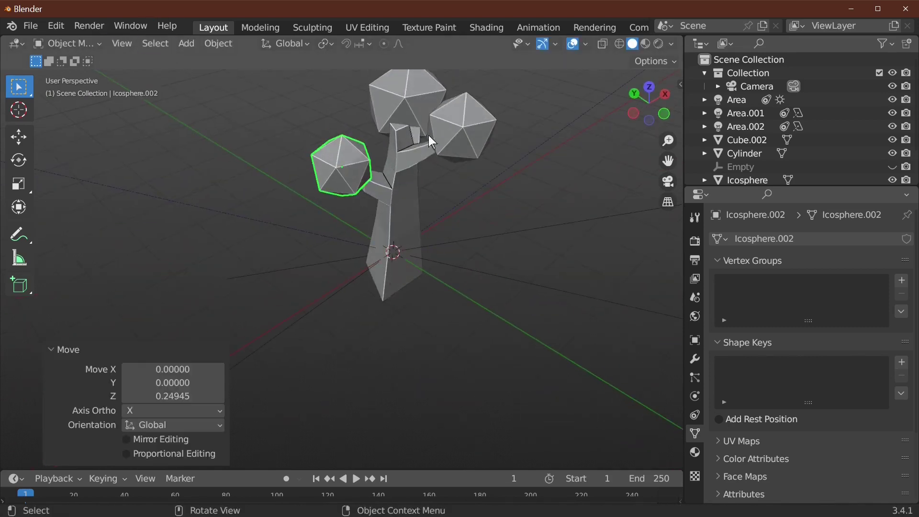
Duplicate the raised ico sphere and place the copy above the trunk, finishing with a move of about -0.14, 0.02 and 0.18 in X, Y and Z
{"action": "right_click", "coordinate": [332, 164]}
{"action": "left_click", "coordinate": [333, 79]}
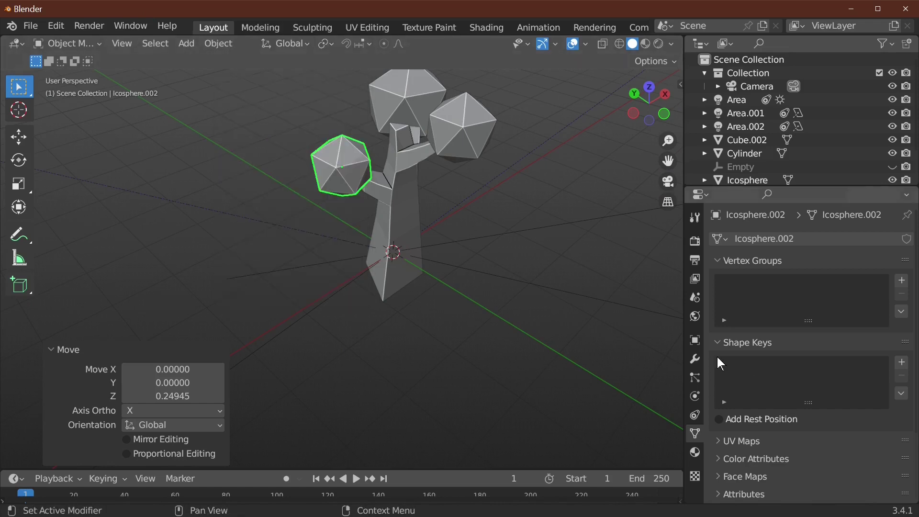
{"action": "right_click", "coordinate": [349, 159]}
{"action": "left_click", "coordinate": [335, 163]}
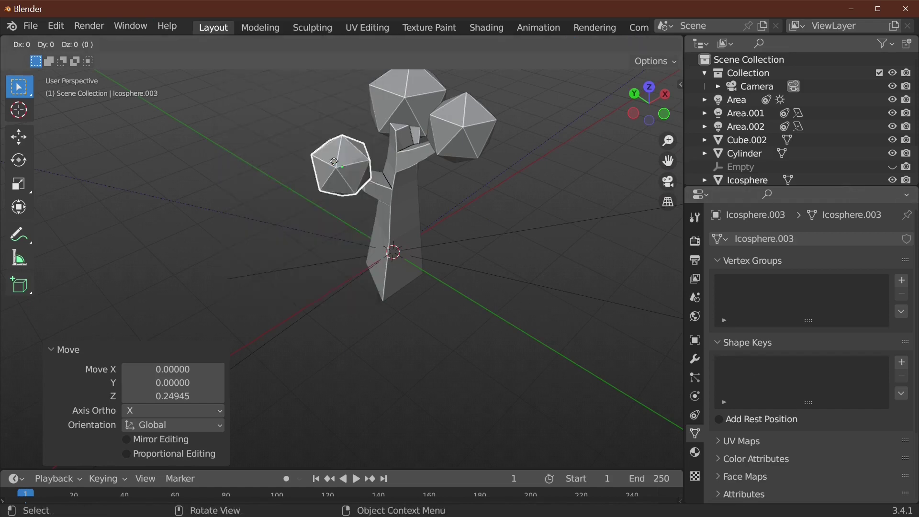
{"action": "left_click", "coordinate": [354, 191]}
{"action": "middle_click_drag", "start_coordinate": [354, 192], "coordinate": [338, 276]}
{"action": "key", "text": "g"}
{"action": "left_click", "coordinate": [442, 194]}
Scale the ico sphere above the trunk to about 2.07 and raise it along Z
{"action": "key", "text": "s"}
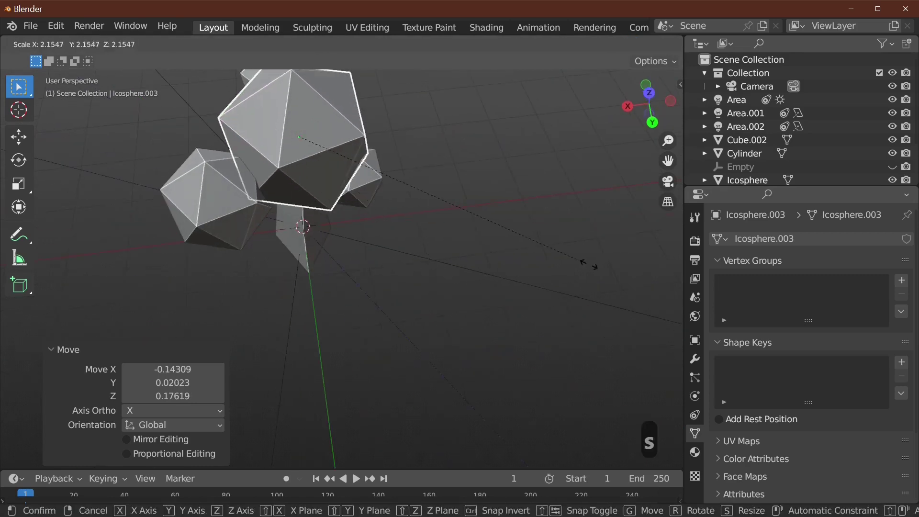
{"action": "left_click", "coordinate": [578, 266]}
{"action": "middle_click_drag", "start_coordinate": [577, 266], "coordinate": [510, 167]}
{"action": "key", "text": "g"}
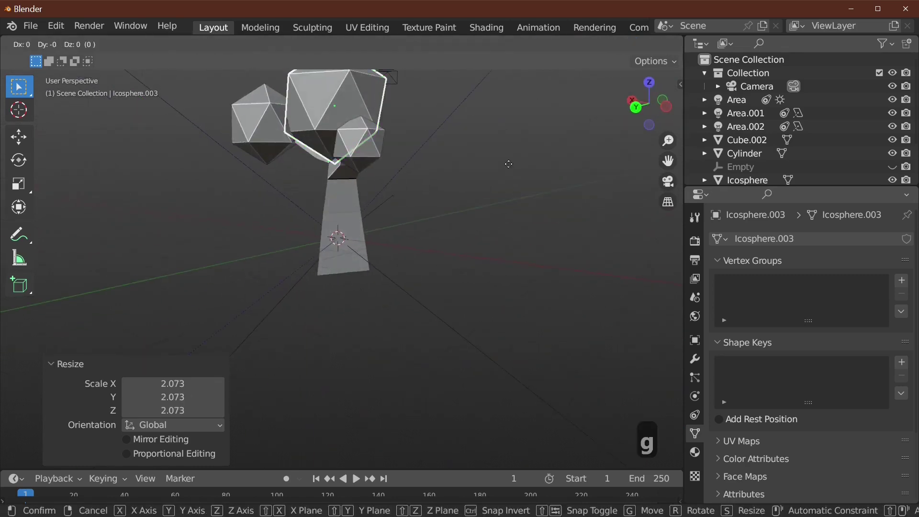
{"action": "key", "text": "z"}
{"action": "left_click", "coordinate": [508, 149]}
Rotate the large top ico sphere about 24.2° and the small one below it about 4.4°, both around the view axis
{"action": "key", "text": "r"}
{"action": "left_click", "coordinate": [452, 196]}
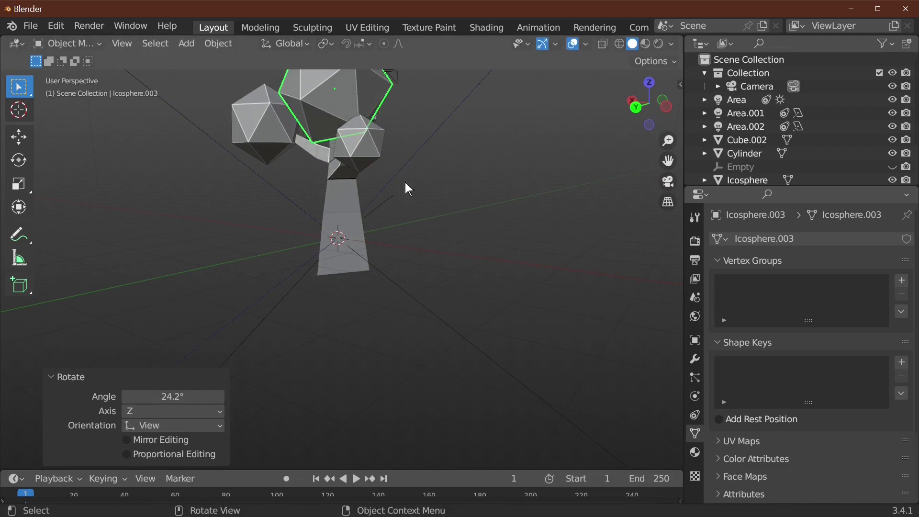
{"action": "left_click", "coordinate": [380, 151]}
{"action": "key", "text": "r"}
{"action": "left_click", "coordinate": [382, 151]}
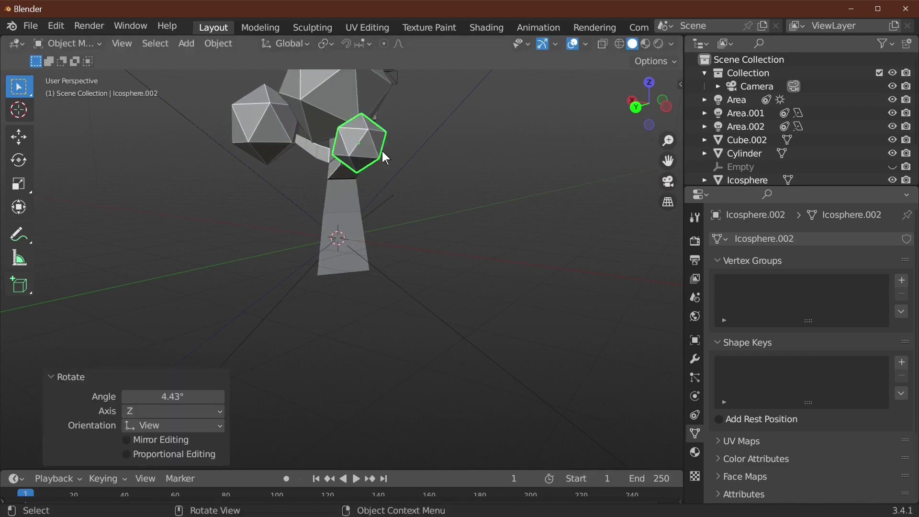
Rotate the small lower ico sphere around Y and the original ico sphere about 24.6° around the view axis
{"action": "key", "text": "r"}
{"action": "key", "text": "y"}
{"action": "left_click", "coordinate": [323, 129]}
{"action": "left_click", "coordinate": [323, 129]}
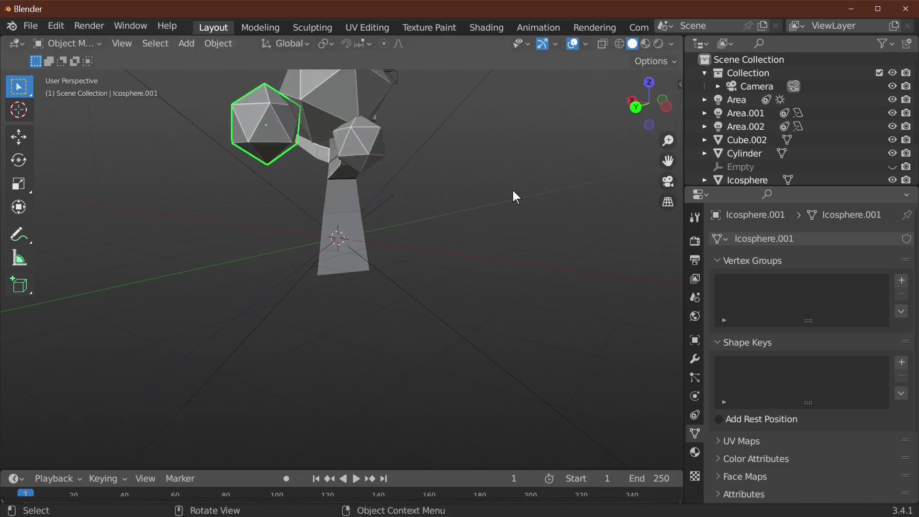
{"action": "middle_click_drag", "start_coordinate": [512, 190], "coordinate": [378, 257]}
{"action": "left_click", "coordinate": [389, 241]}
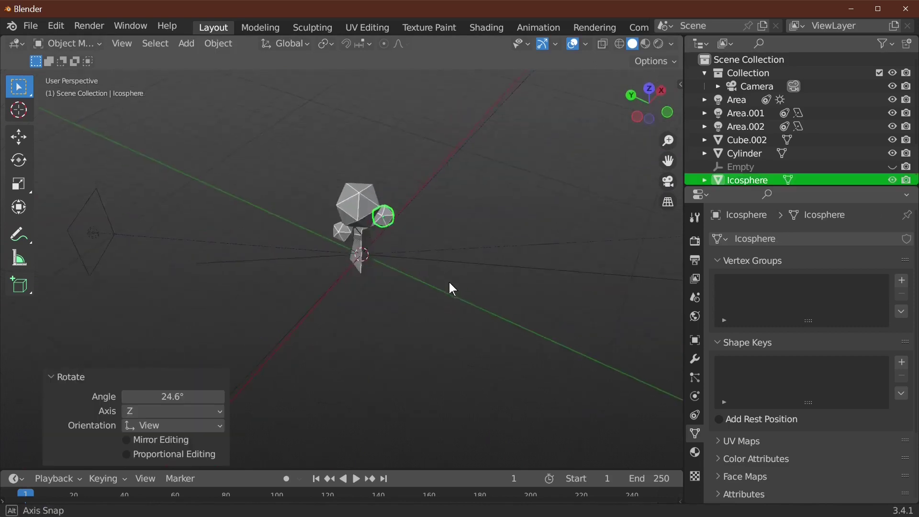
Add a plane under the tree and scale it to about 4.76
{"action": "middle_click_drag", "start_coordinate": [449, 283], "coordinate": [635, 262]}
{"action": "left_click", "coordinate": [184, 48]}
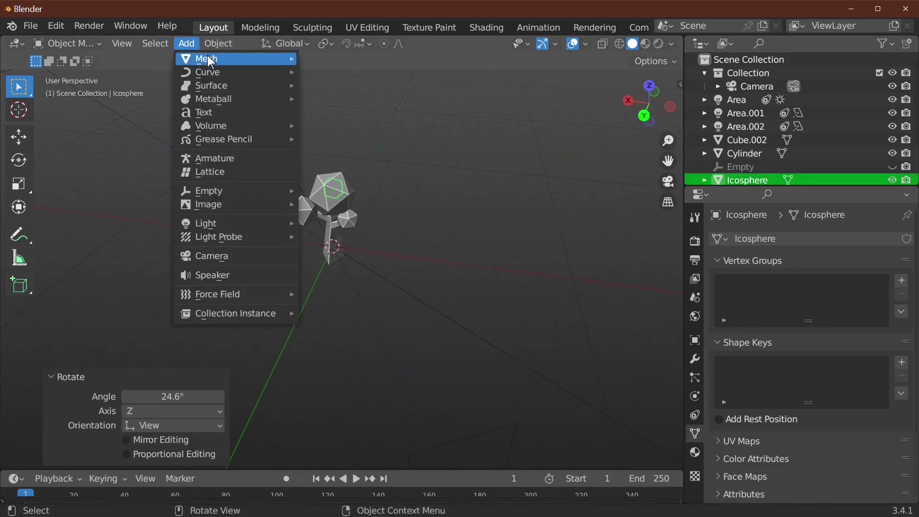
{"action": "mouse_move", "coordinate": [208, 56]}
{"action": "left_click", "coordinate": [346, 57]}
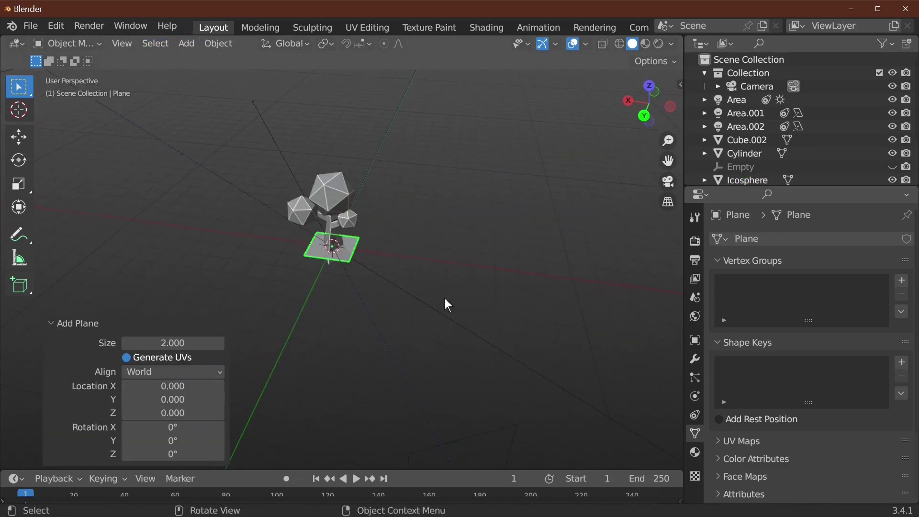
{"action": "key", "text": "s"}
{"action": "left_click", "coordinate": [132, 277]}
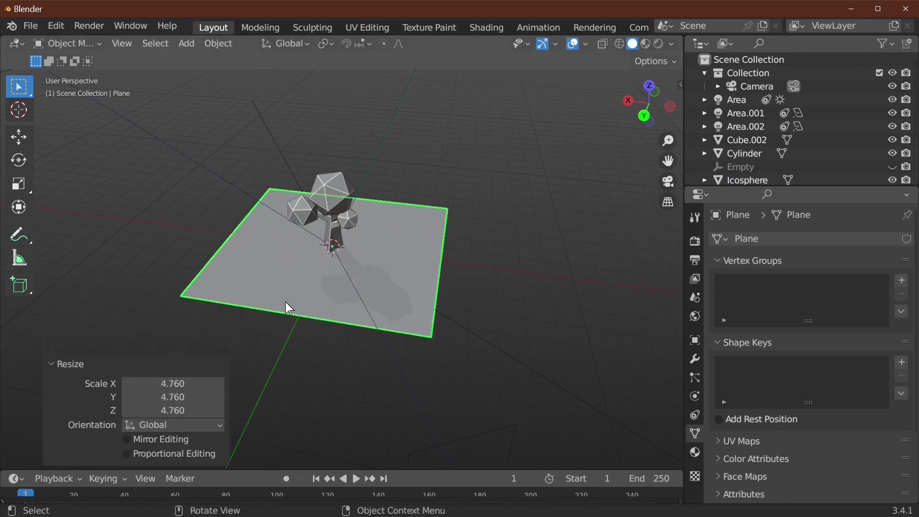
Lower the plane along Z by about 0.49 and a further 0.54, down to the base of the trunk
{"action": "key", "text": "g"}
{"action": "key", "text": "z"}
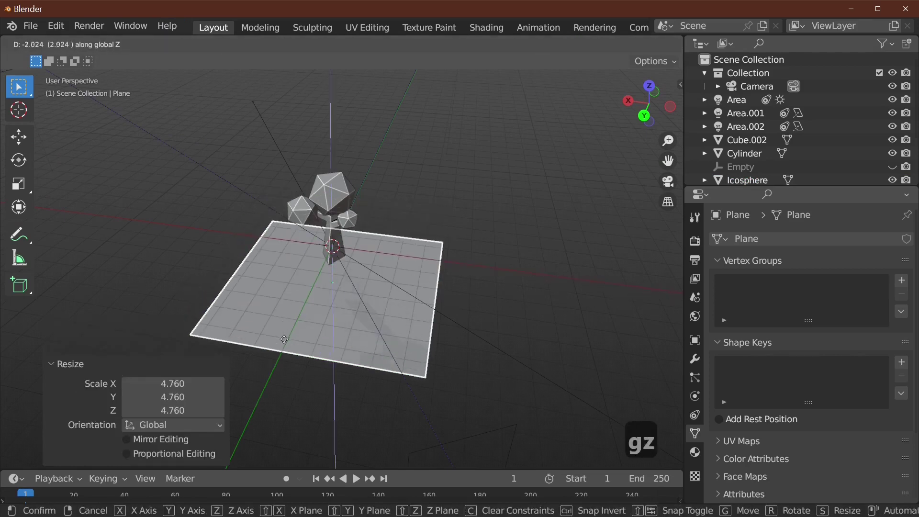
{"action": "left_click", "coordinate": [285, 311]}
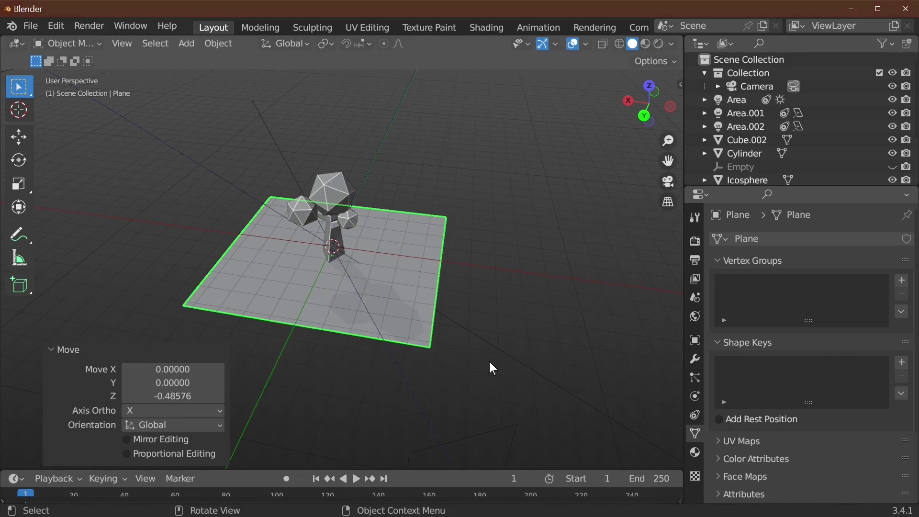
{"action": "middle_click_drag", "start_coordinate": [474, 365], "coordinate": [389, 331]}
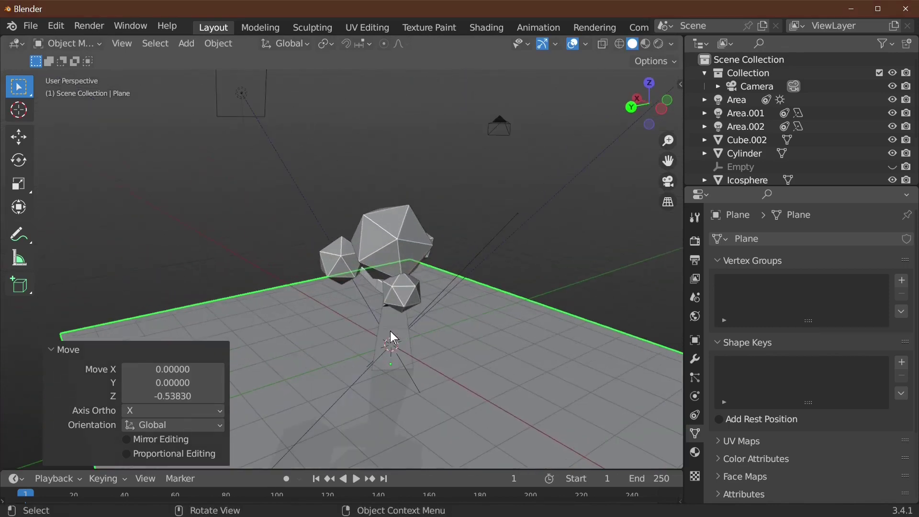
Select the trunk, inspect the tree on the ground plane from several sides, and open the render settings
{"action": "left_click", "coordinate": [390, 331]}
{"action": "middle_click_drag", "start_coordinate": [529, 338], "coordinate": [463, 328]}
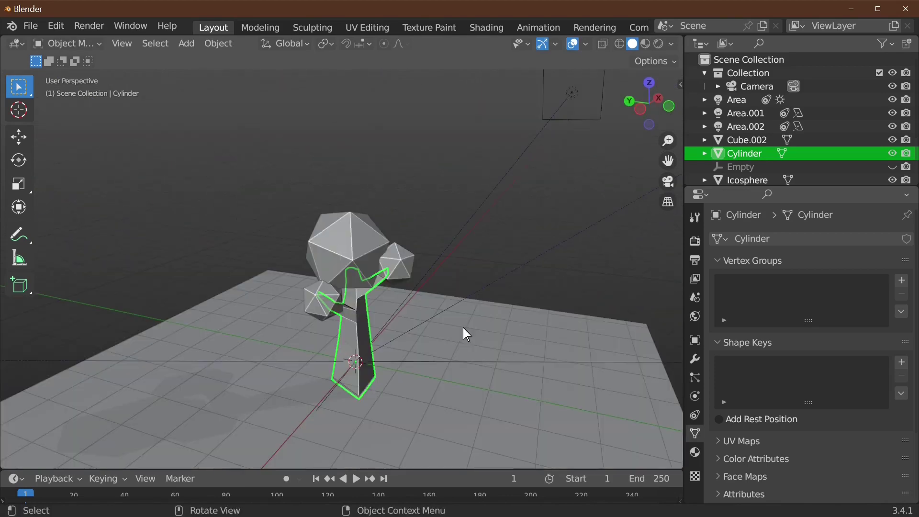
{"action": "scroll", "coordinate": [410, 307], "scroll_direction": "up", "scroll_amount": 5}
{"action": "middle_click_drag", "start_coordinate": [410, 307], "coordinate": [476, 355]}
{"action": "scroll", "coordinate": [375, 358], "scroll_direction": "down", "scroll_amount": 5}
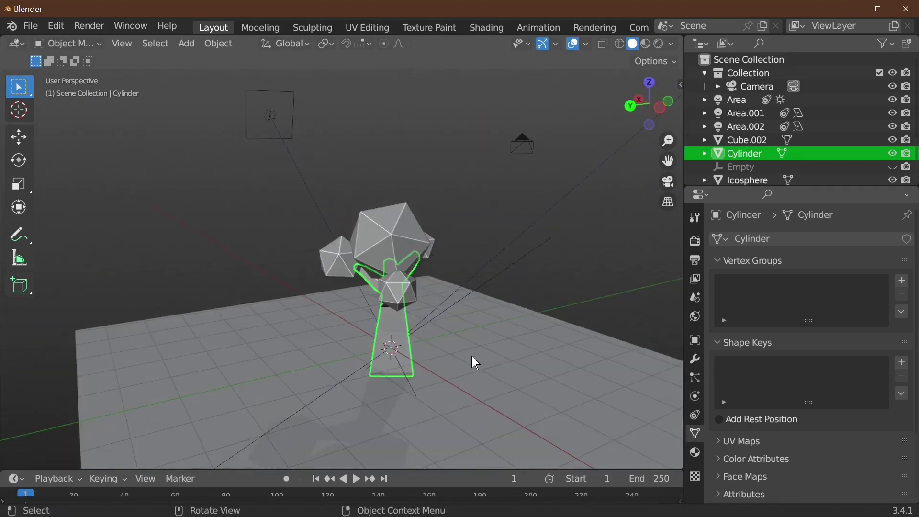
{"action": "left_click", "coordinate": [695, 241]}
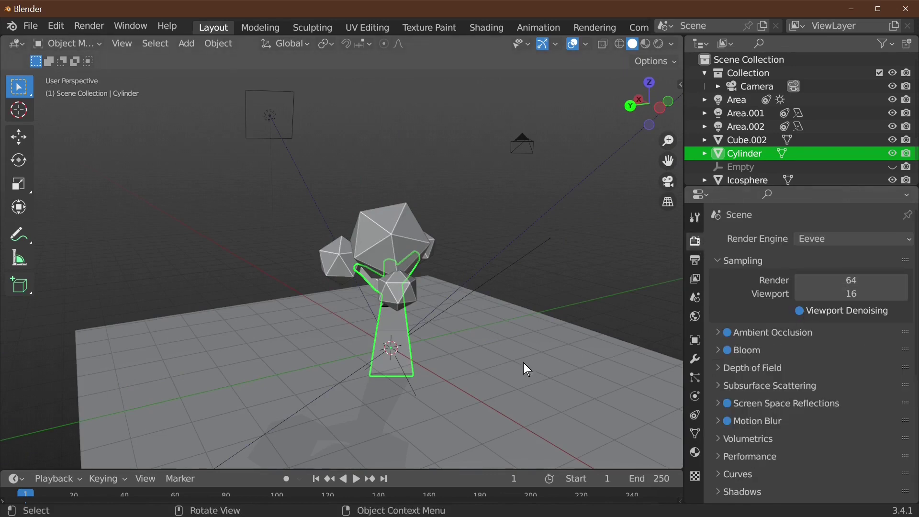
Select all of the foliage ico spheres together, including the one on the far side of the tree
{"action": "middle_click_drag", "start_coordinate": [451, 338], "coordinate": [348, 324]}
{"action": "left_click", "coordinate": [329, 259]}
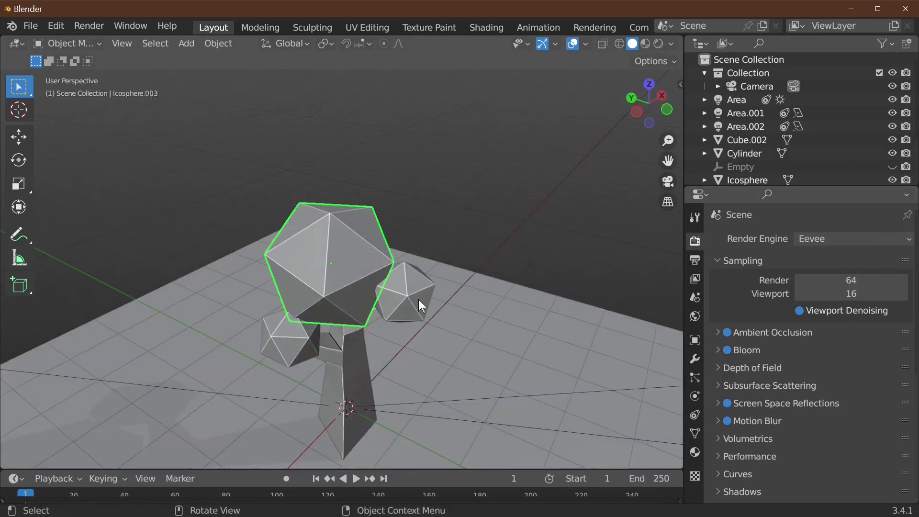
{"action": "left_click", "coordinate": [418, 300]}
{"action": "left_click", "coordinate": [310, 305]}
{"action": "left_click", "coordinate": [295, 337]}
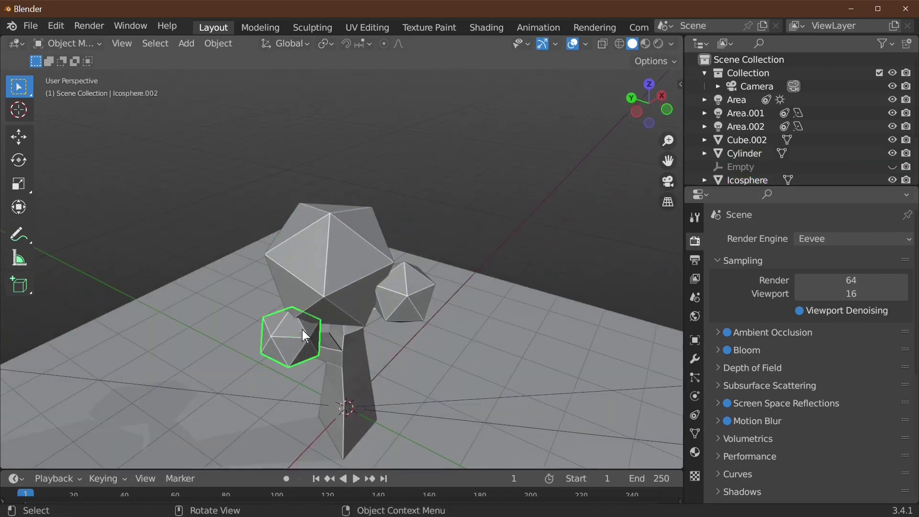
{"action": "left_click", "coordinate": [323, 288], "text": "shift"}
{"action": "left_click", "coordinate": [427, 293], "text": "shift"}
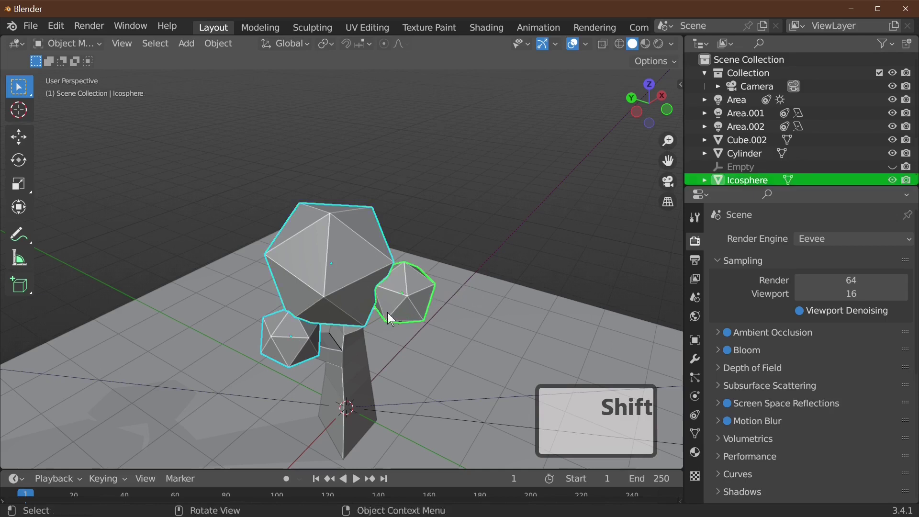
{"action": "middle_click_drag", "start_coordinate": [388, 314], "coordinate": [373, 272]}
Try joining the selected ico spheres and moving the joined foliage off the trunk, and undo both operations
{"action": "right_click", "coordinate": [389, 225]}
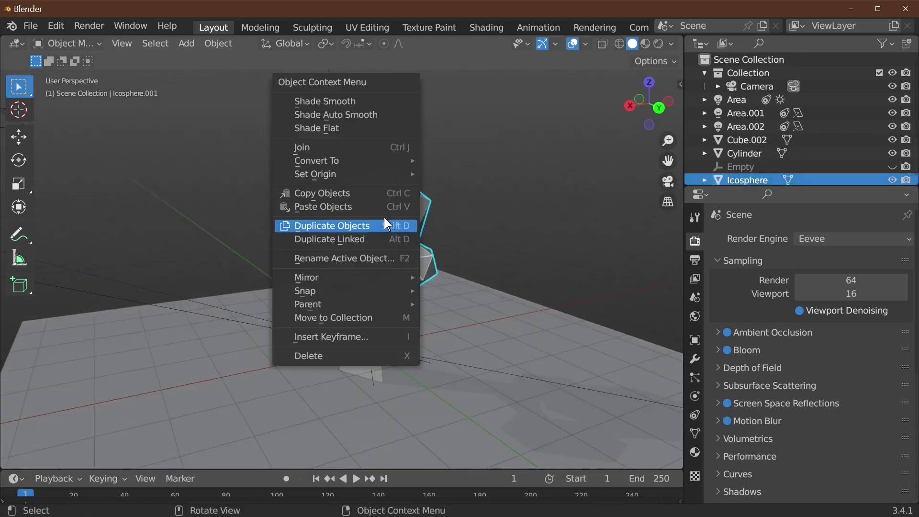
{"action": "left_click", "coordinate": [387, 225]}
{"action": "middle_click_drag", "start_coordinate": [486, 263], "coordinate": [453, 312]}
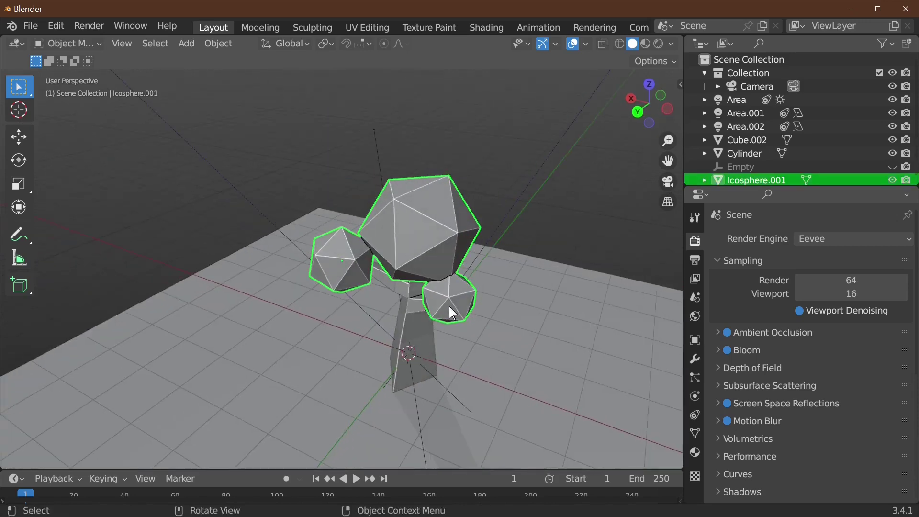
{"action": "key", "text": "g"}
{"action": "left_click", "coordinate": [552, 266]}
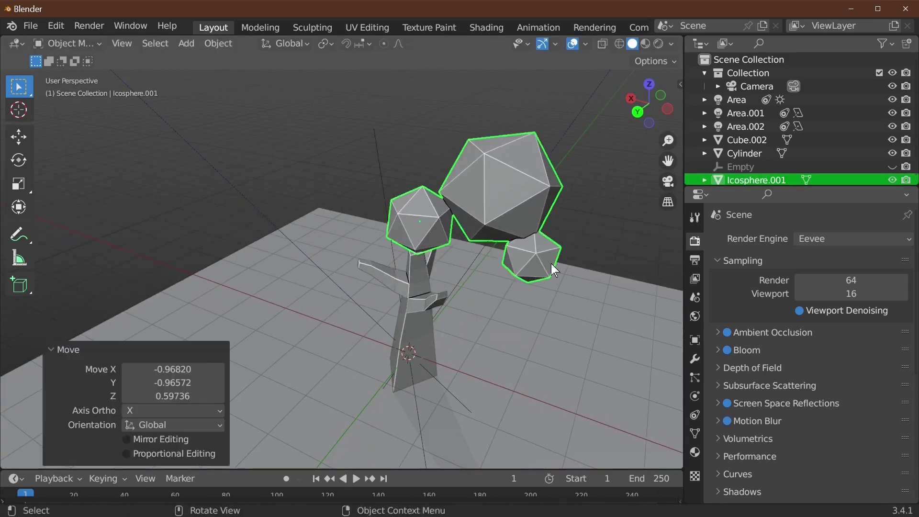
{"action": "key", "text": "ctrl+z"}
{"action": "key", "text": "ctrl+z"}
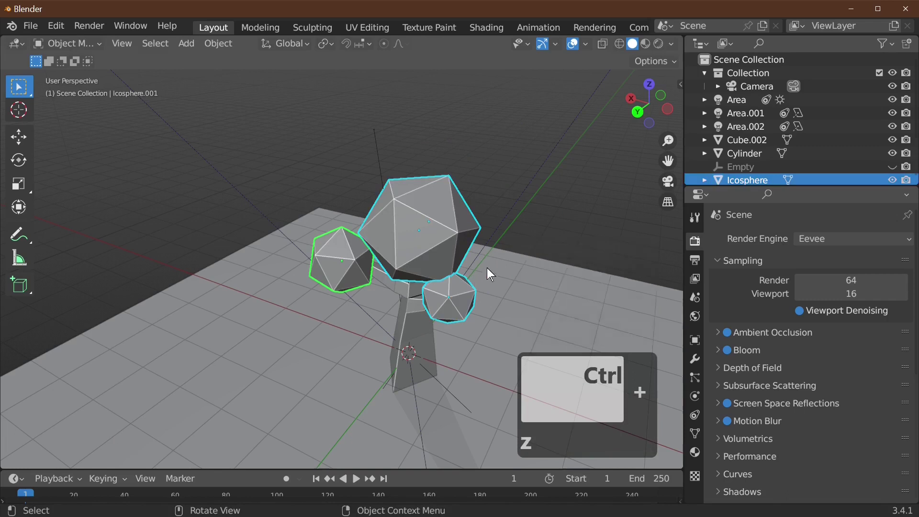
Join the selected ico spheres into a single foliage object, with the original ico sphere as the active one
{"action": "left_click", "coordinate": [487, 268]}
{"action": "left_click", "coordinate": [422, 254]}
{"action": "scroll", "coordinate": [435, 297], "scroll_direction": "down", "scroll_amount": 3}
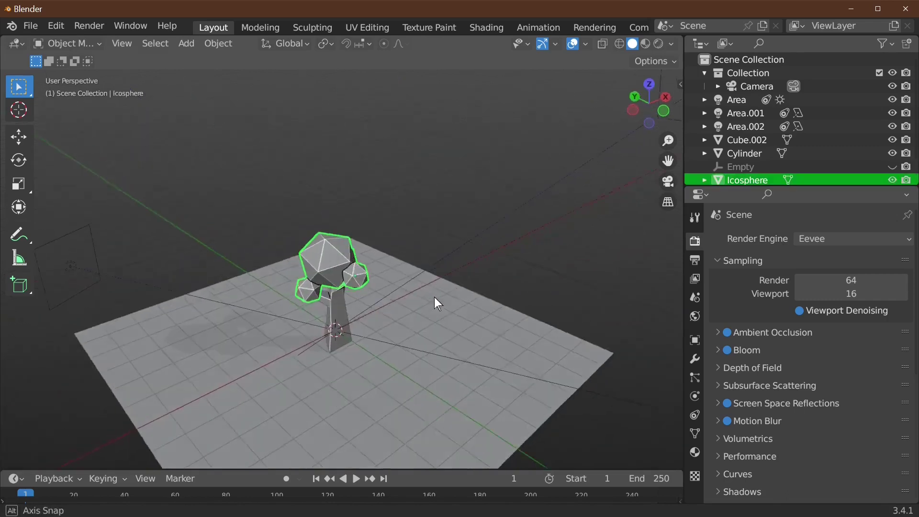
{"action": "middle_click_drag", "start_coordinate": [435, 297], "coordinate": [348, 297]}
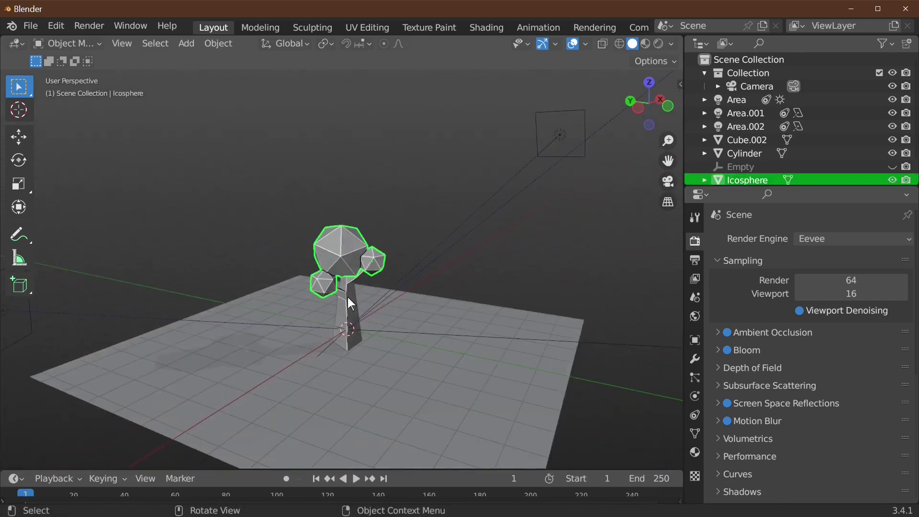
{"action": "scroll", "coordinate": [351, 303], "scroll_direction": "up", "scroll_amount": 3}
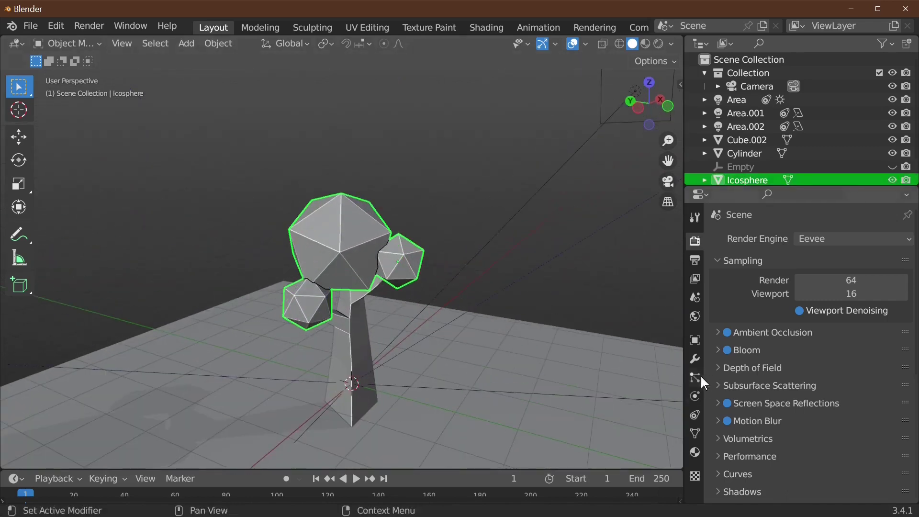
Add a new material to the joined foliage and open its nodes in the Shading workspace
{"action": "left_click", "coordinate": [695, 452]}
{"action": "left_click", "coordinate": [786, 296]}
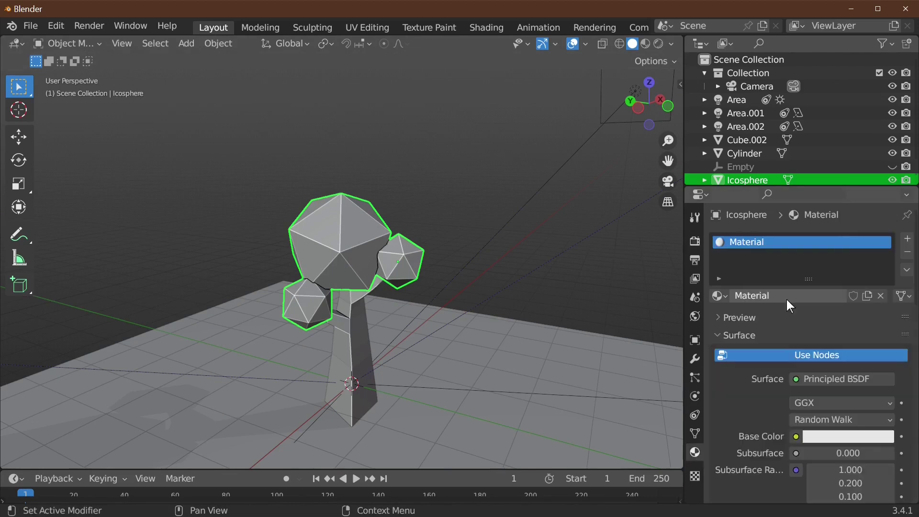
{"action": "left_click", "coordinate": [493, 31]}
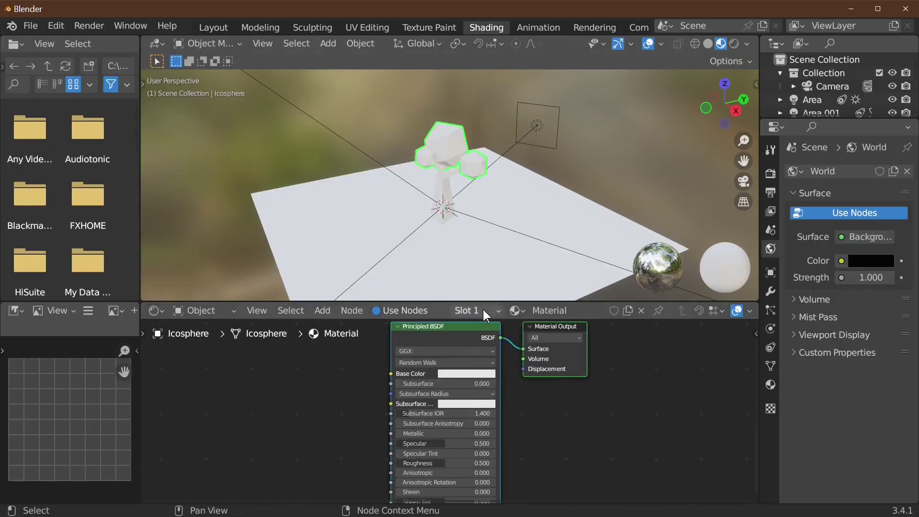
Enlarge the shader node editor and switch the 3D view to rendered shading
{"action": "left_click_drag", "start_coordinate": [487, 298], "coordinate": [487, 192]}
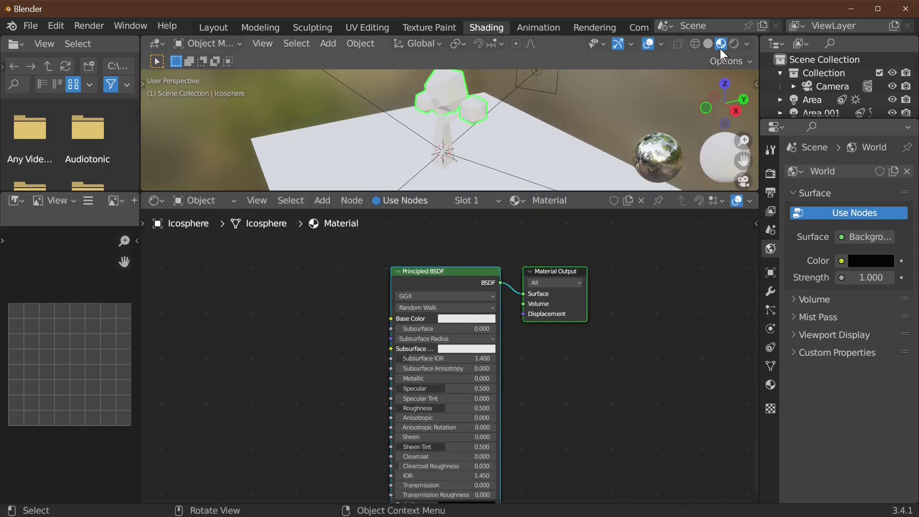
{"action": "left_click", "coordinate": [735, 44]}
{"action": "scroll", "coordinate": [440, 251], "scroll_direction": "up", "scroll_amount": 1}
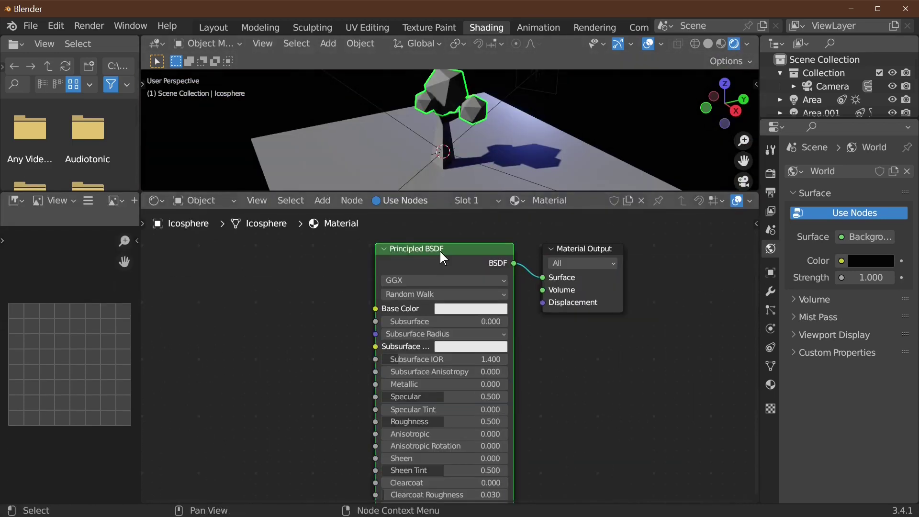
Replace the Principled BSDF node with a Diffuse BSDF connected to the Surface input of the Material Output
{"action": "key", "text": "x"}
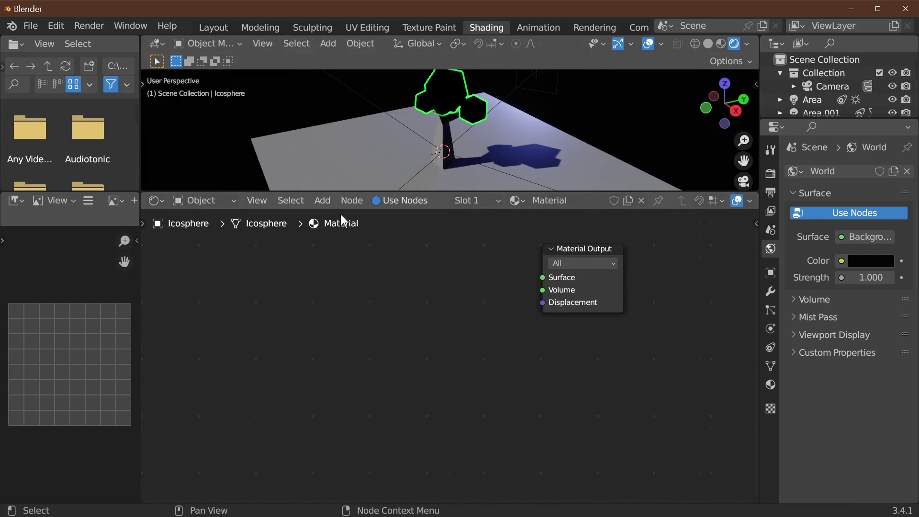
{"action": "left_click", "coordinate": [327, 203]}
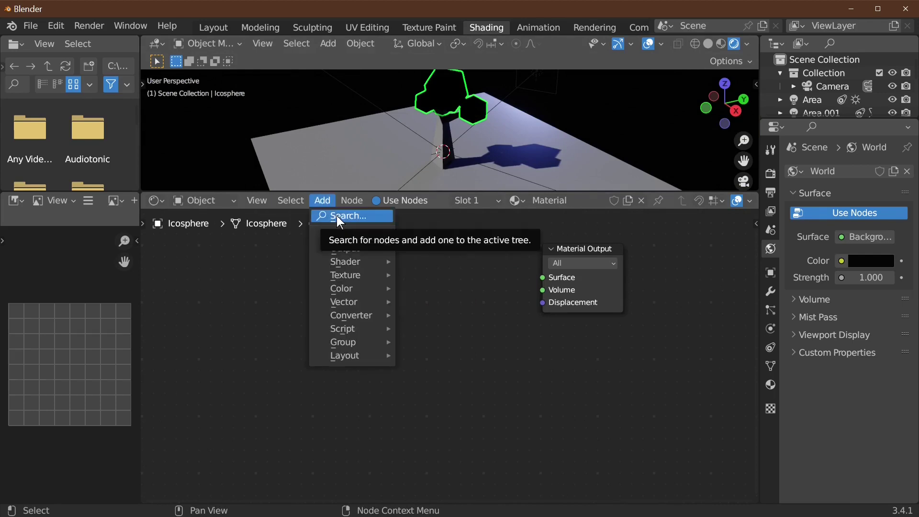
{"action": "left_click", "coordinate": [341, 216]}
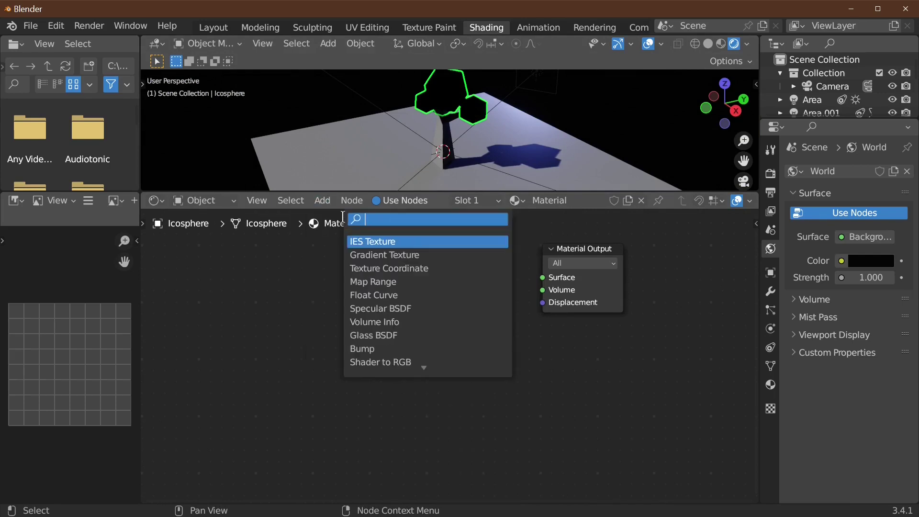
{"action": "type", "text": "di"}
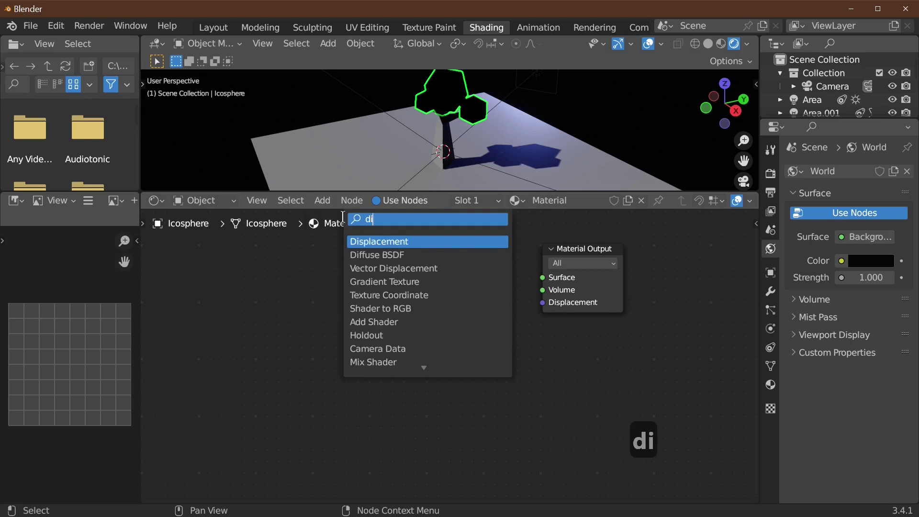
{"action": "type", "text": "ff"}
{"action": "left_click", "coordinate": [405, 243]}
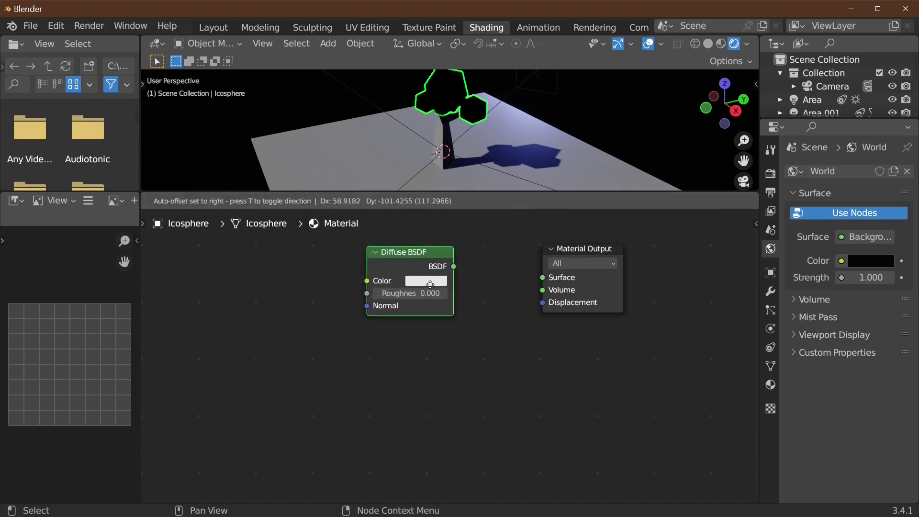
{"action": "left_click", "coordinate": [441, 313]}
{"action": "mouse_move", "coordinate": [465, 295]}
{"action": "left_mouse_down"}
{"action": "mouse_move", "coordinate": [525, 290]}
{"action": "mouse_move", "coordinate": [487, 287]}
{"action": "mouse_move", "coordinate": [538, 278]}
{"action": "left_mouse_up"}
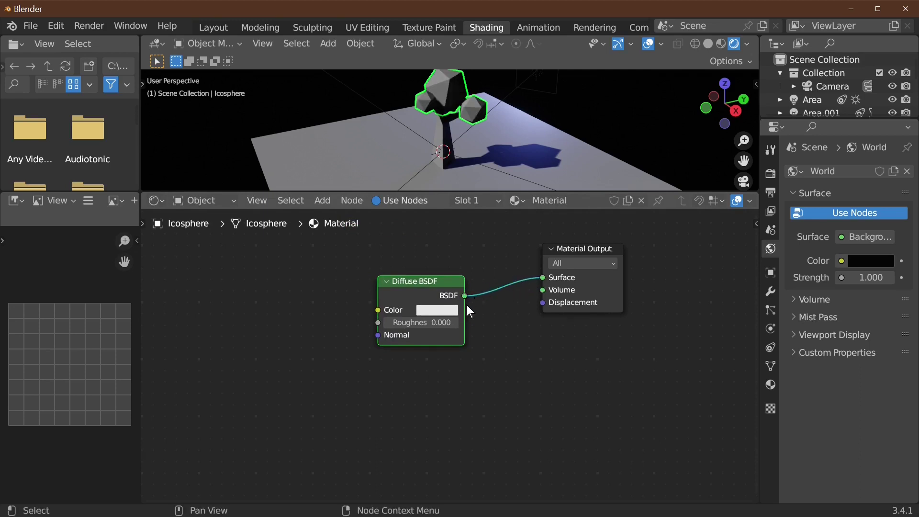
Set the Diffuse BSDF colour to green (hue 0.333, saturation 0.943, value 0.800) and place a duplicate of the node above it
{"action": "left_click", "coordinate": [450, 310]}
{"action": "left_click_drag", "start_coordinate": [458, 191], "coordinate": [436, 166]}
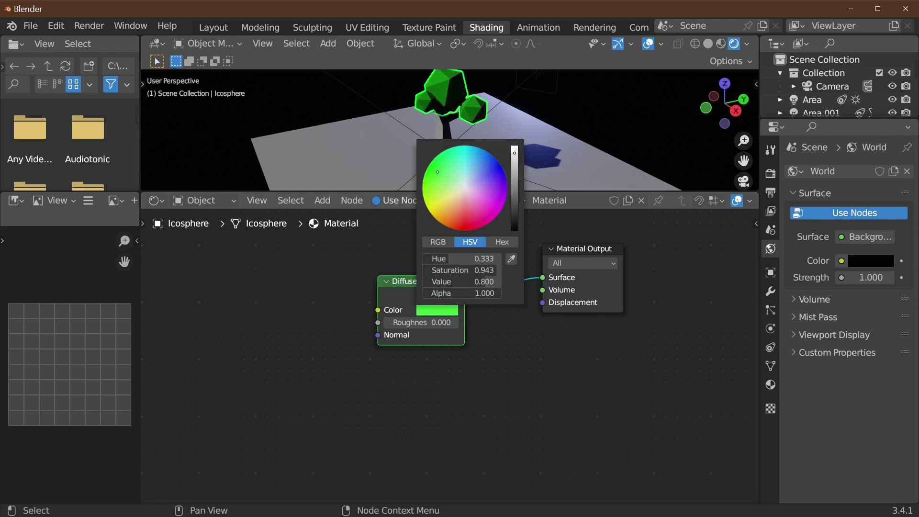
{"action": "left_click_drag", "start_coordinate": [436, 280], "coordinate": [429, 337]}
{"action": "right_click", "coordinate": [429, 337]}
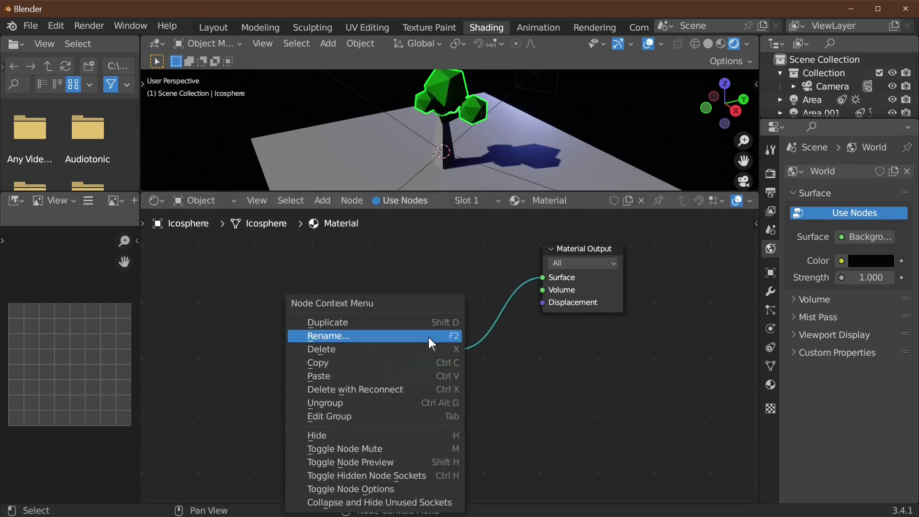
{"action": "left_click", "coordinate": [395, 325]}
{"action": "left_click", "coordinate": [399, 244]}
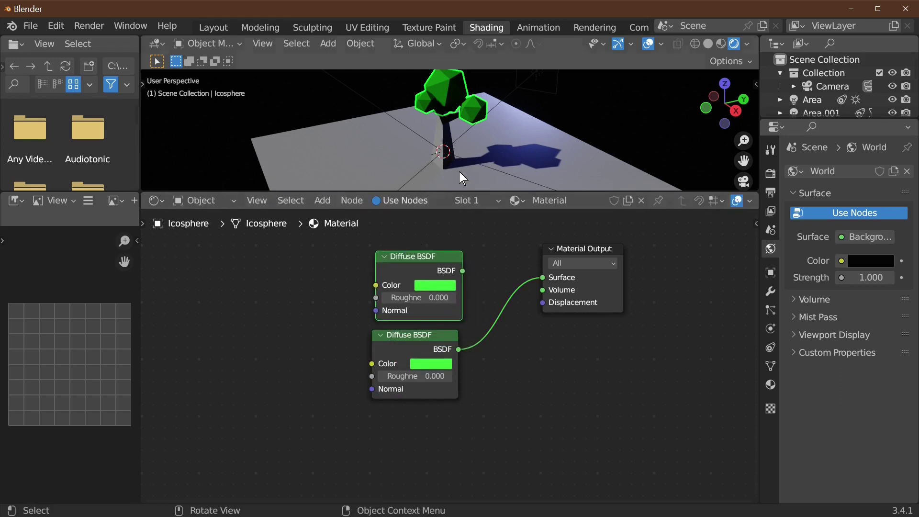
Render a still image of the scene, inspect the tree in it, and close the render
{"action": "mouse_move", "coordinate": [459, 111]}
{"action": "middle_mouse_down"}
{"action": "mouse_move", "coordinate": [472, 151]}
{"action": "mouse_move", "coordinate": [479, 125]}
{"action": "mouse_move", "coordinate": [462, 107]}
{"action": "middle_mouse_up"}
{"action": "scroll", "coordinate": [479, 125], "scroll_direction": "up", "scroll_amount": 3}
{"action": "scroll", "coordinate": [473, 119], "scroll_direction": "down", "scroll_amount": 2}
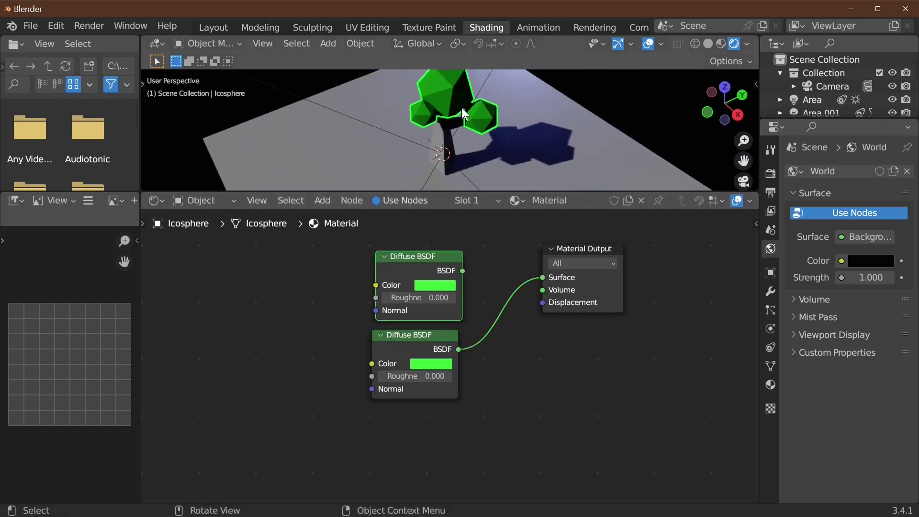
{"action": "key", "text": "F12"}
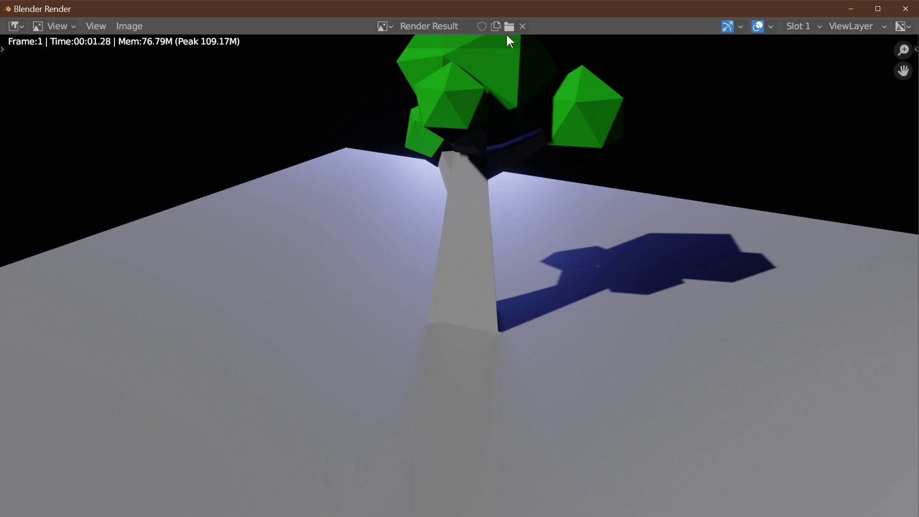
{"action": "middle_click_drag", "start_coordinate": [574, 169], "coordinate": [467, 231]}
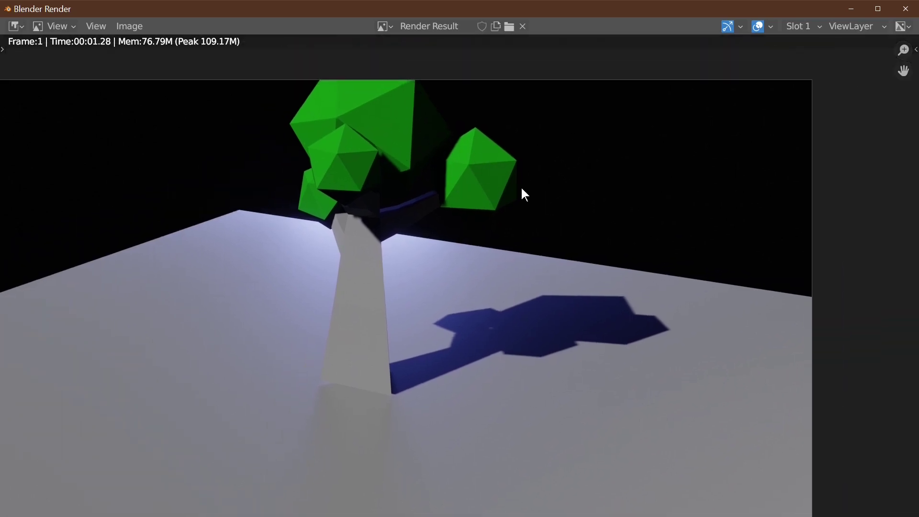
{"action": "key", "text": "Escape"}
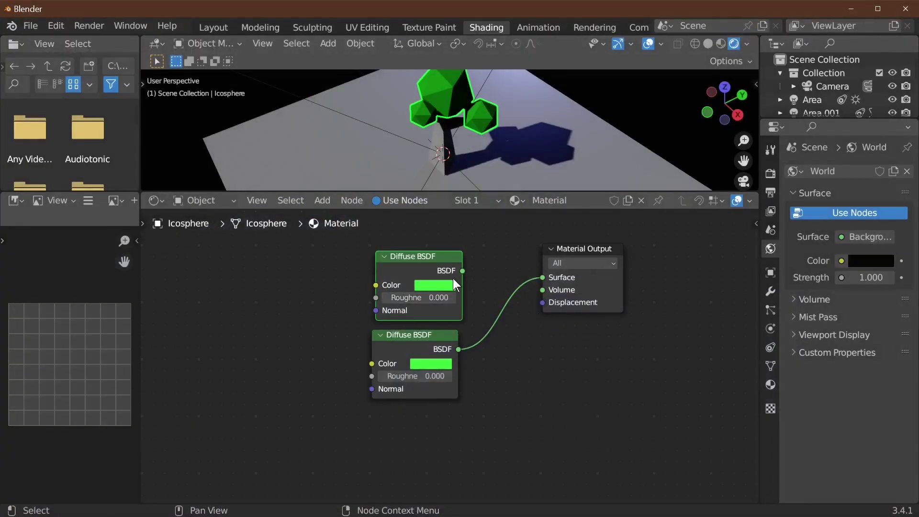
Insert a Mix Shader node into the link between the lower Diffuse BSDF and the Material Output
{"action": "left_click", "coordinate": [322, 200]}
{"action": "left_click", "coordinate": [329, 216]}
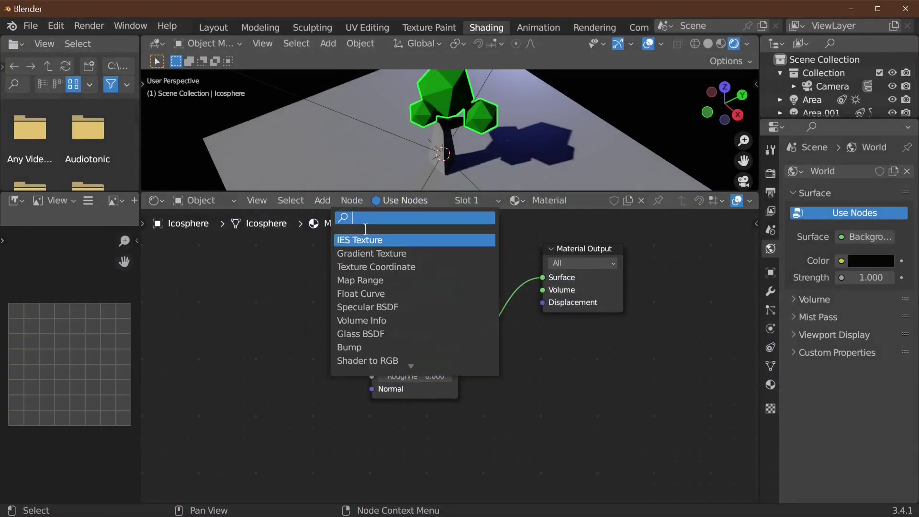
{"action": "type", "text": "mix"}
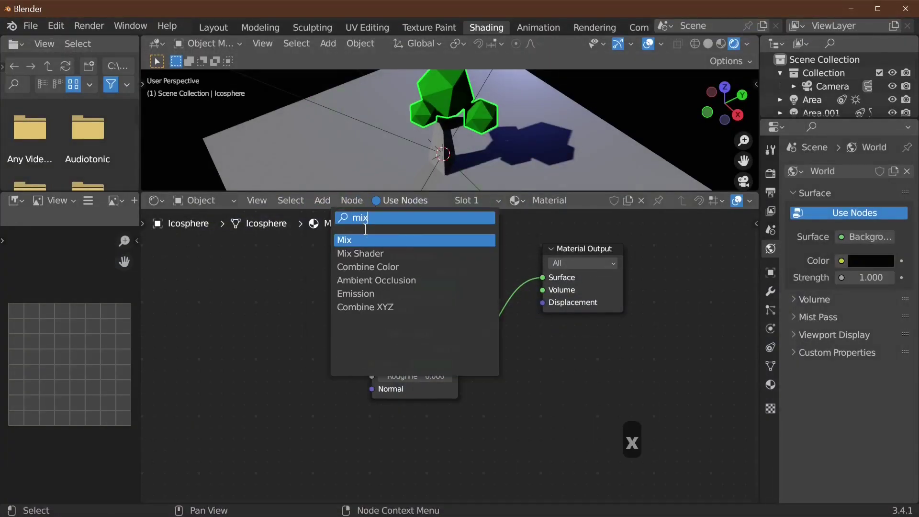
{"action": "left_click", "coordinate": [353, 253]}
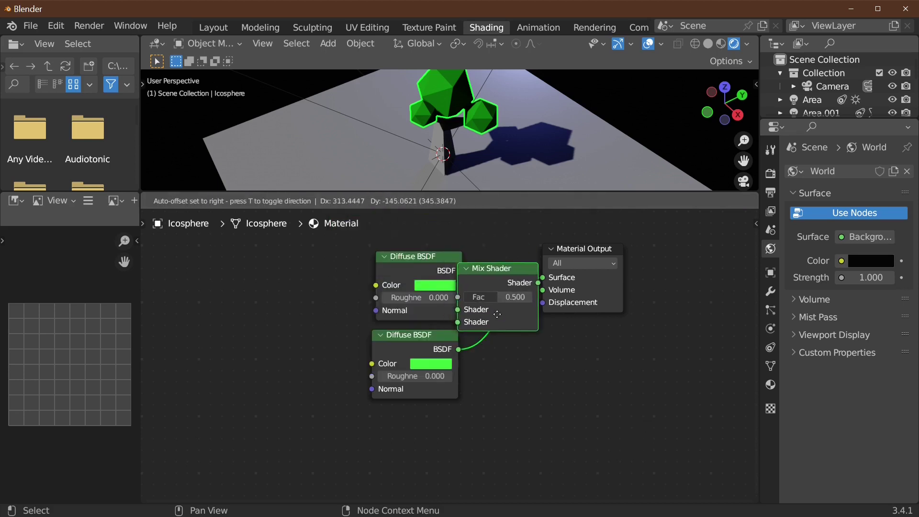
{"action": "left_click", "coordinate": [544, 313]}
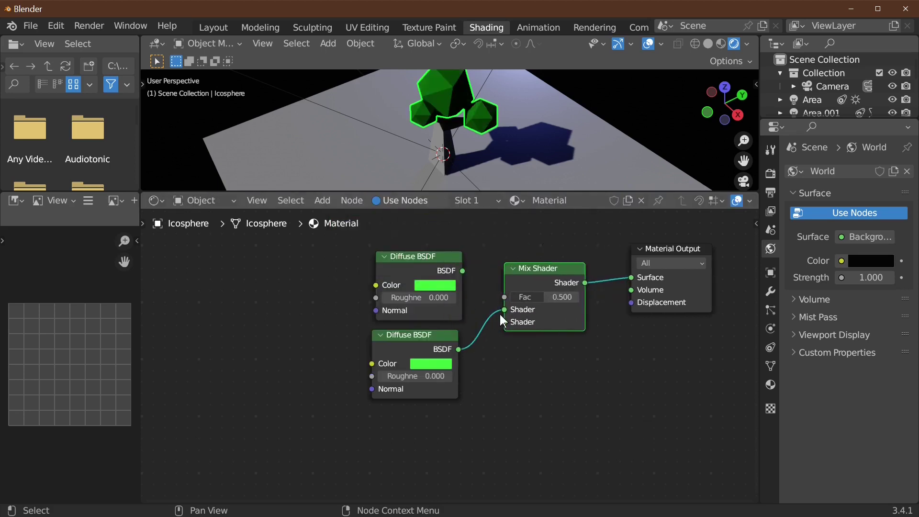
Connect the lower Diffuse BSDF to the Mix Shader's second shader input and the upper one to its first
{"action": "left_click_drag", "start_coordinate": [500, 312], "coordinate": [499, 323]}
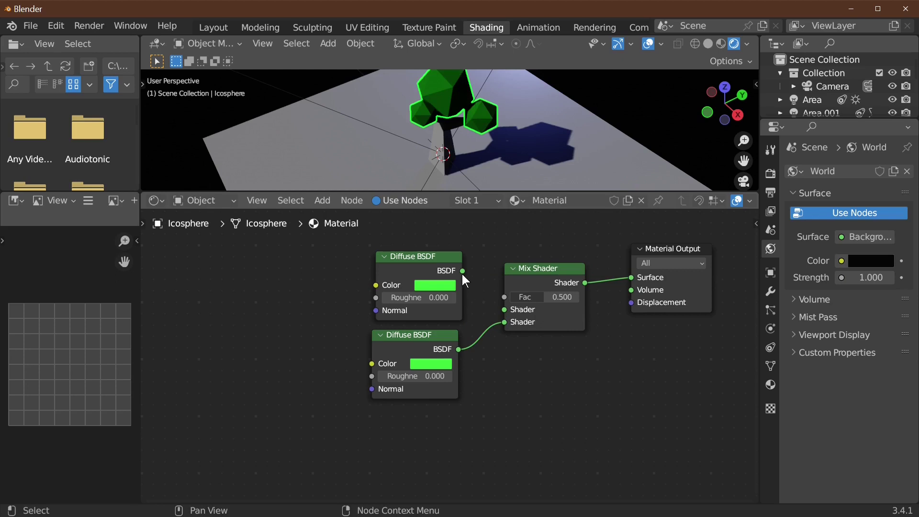
{"action": "left_click_drag", "start_coordinate": [463, 274], "coordinate": [510, 312]}
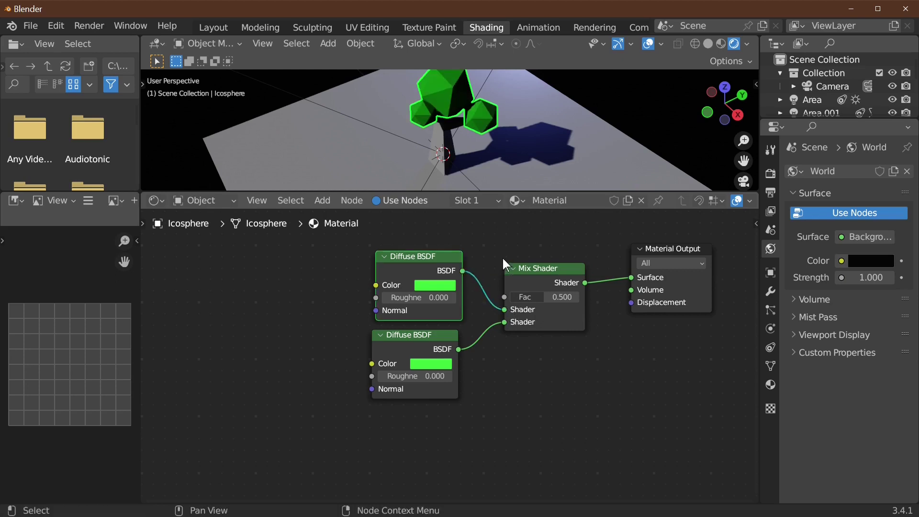
{"action": "left_click_drag", "start_coordinate": [442, 258], "coordinate": [437, 257]}
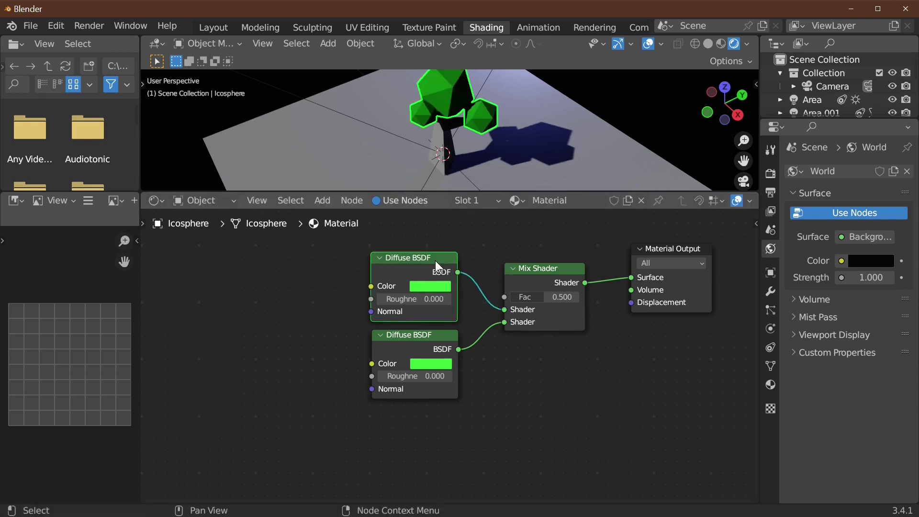
{"action": "scroll", "coordinate": [545, 345], "scroll_direction": "down", "scroll_amount": 2}
{"action": "middle_click_drag", "start_coordinate": [544, 345], "coordinate": [551, 390]}
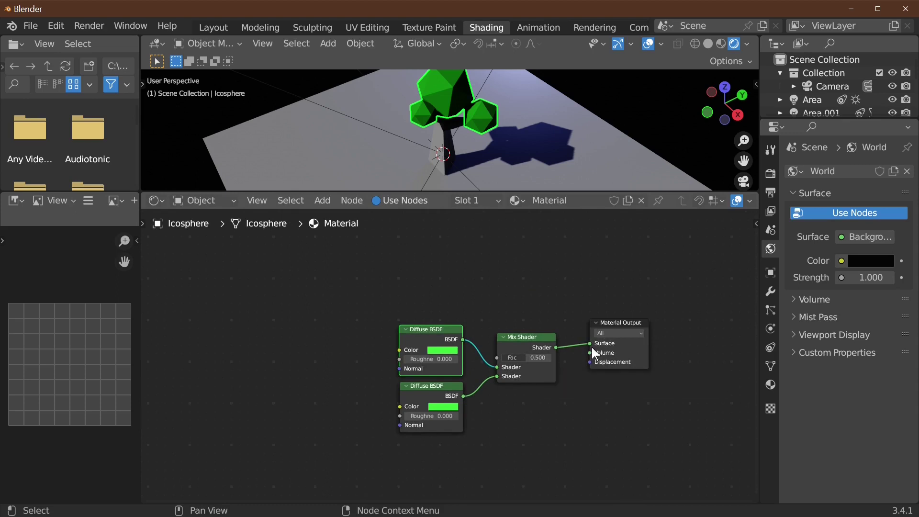
Add a ColorRamp node above the Diffuse BSDF nodes and connect its Color output to the Mix Shader's Fac input
{"action": "scroll", "coordinate": [572, 409], "scroll_direction": "up", "scroll_amount": 1}
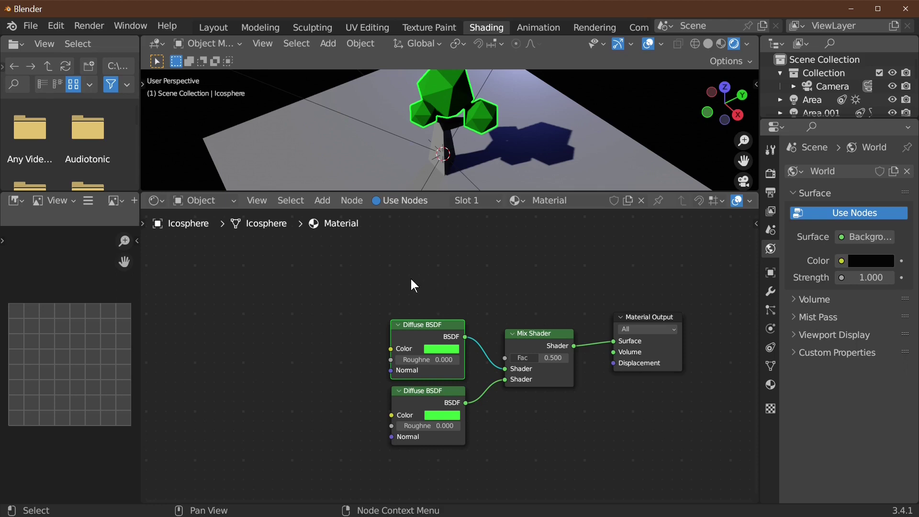
{"action": "left_click", "coordinate": [325, 202]}
{"action": "left_click", "coordinate": [320, 200]}
{"action": "left_click", "coordinate": [340, 215]}
{"action": "type", "text": "ramp"}
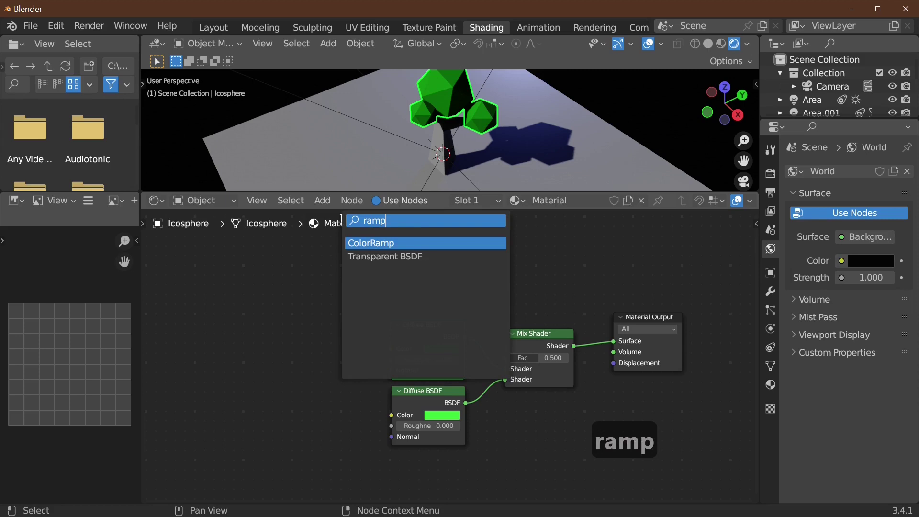
{"action": "key", "text": "Return"}
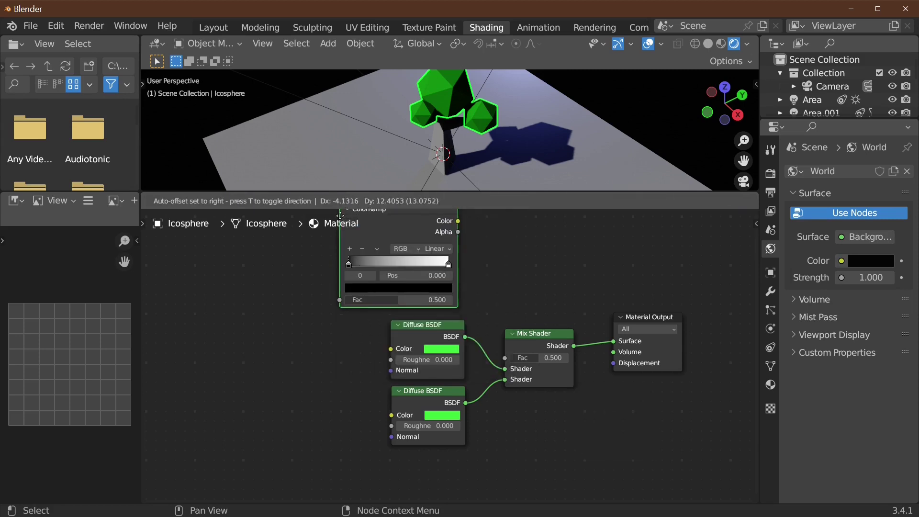
{"action": "left_click", "coordinate": [357, 219]}
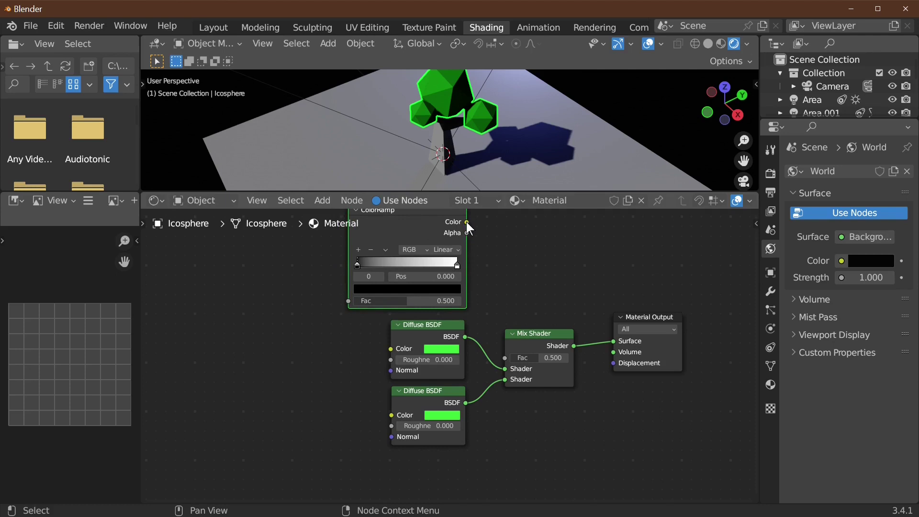
{"action": "left_click_drag", "start_coordinate": [466, 222], "coordinate": [508, 358]}
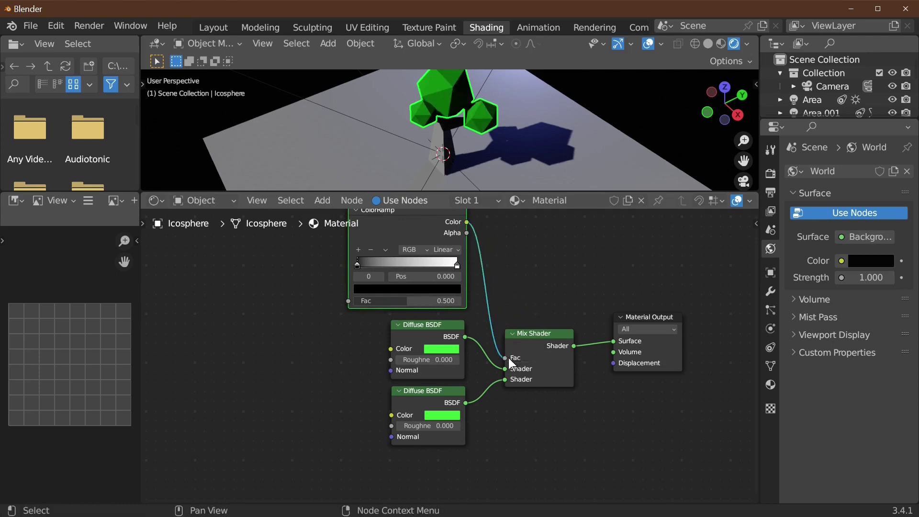
Add an Ambient Occlusion node before the ColorRamp and connect its Color output to the ColorRamp's Fac input
{"action": "middle_click_drag", "start_coordinate": [472, 302], "coordinate": [550, 359]}
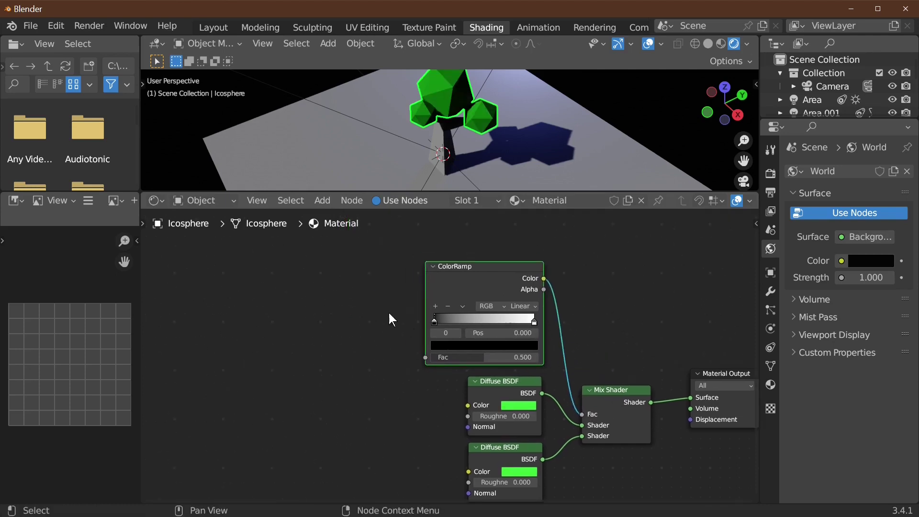
{"action": "left_click", "coordinate": [327, 202]}
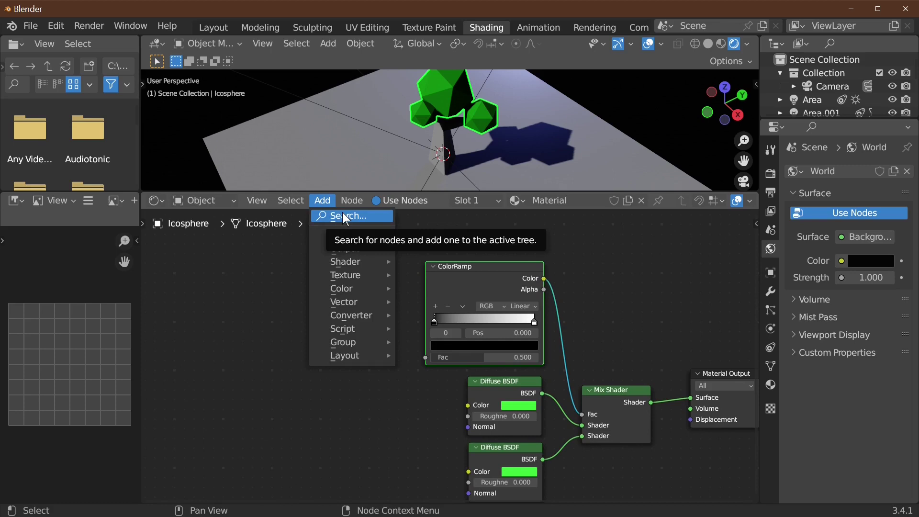
{"action": "left_click", "coordinate": [344, 214]}
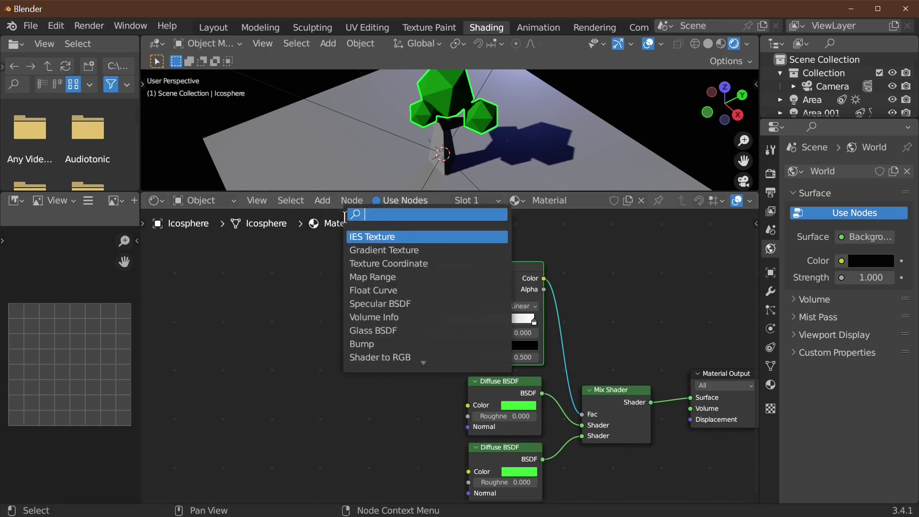
{"action": "type", "text": "am"}
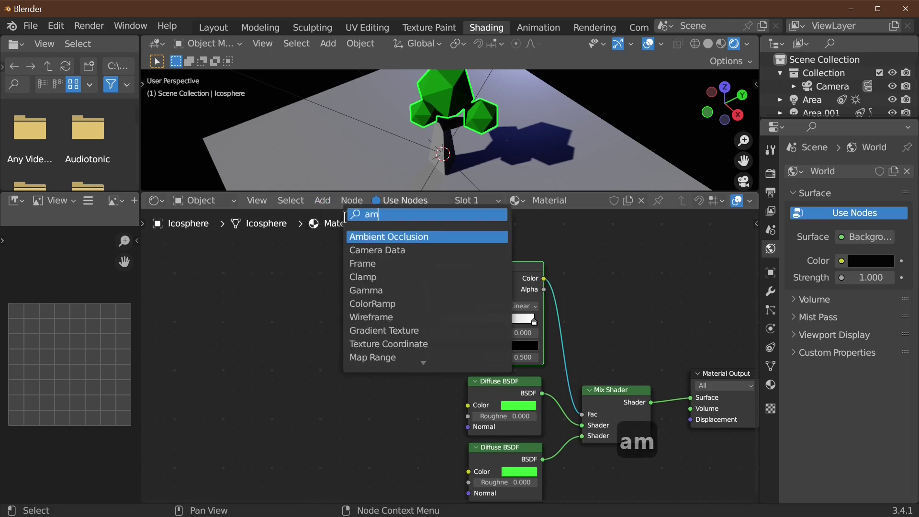
{"action": "left_click", "coordinate": [393, 239]}
{"action": "left_click", "coordinate": [338, 295]}
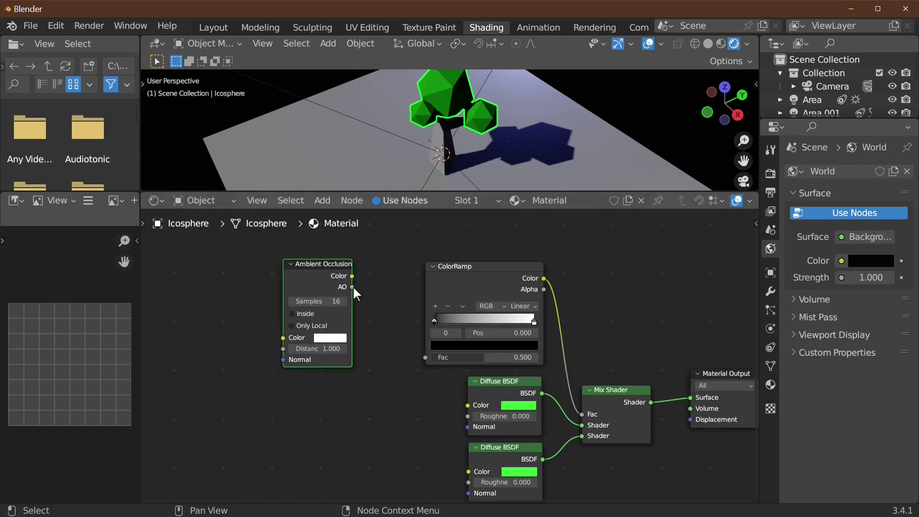
{"action": "left_click_drag", "start_coordinate": [352, 277], "coordinate": [424, 357]}
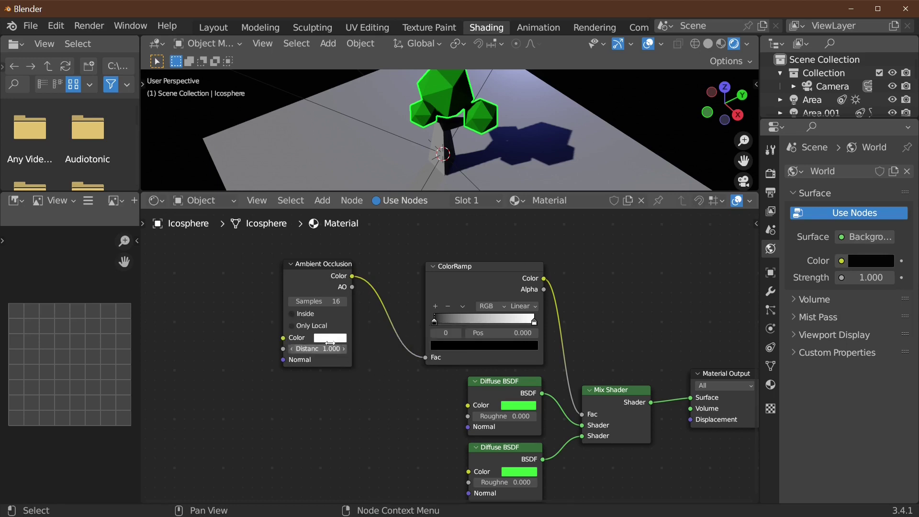
Try out the Inside option and the distance of the Ambient Occlusion node, ending with a distance of 1
{"action": "left_click", "coordinate": [291, 314]}
{"action": "left_click", "coordinate": [326, 349]}
{"action": "left_click_drag", "start_coordinate": [325, 348], "coordinate": [335, 349]}
{"action": "left_click", "coordinate": [332, 348]}
{"action": "type", "text": "1"}
{"action": "key", "text": "Return"}
Darken the upper Diffuse BSDF colour to a deep green with saturation 0.881 and value 0.036
{"action": "left_click", "coordinate": [522, 406]}
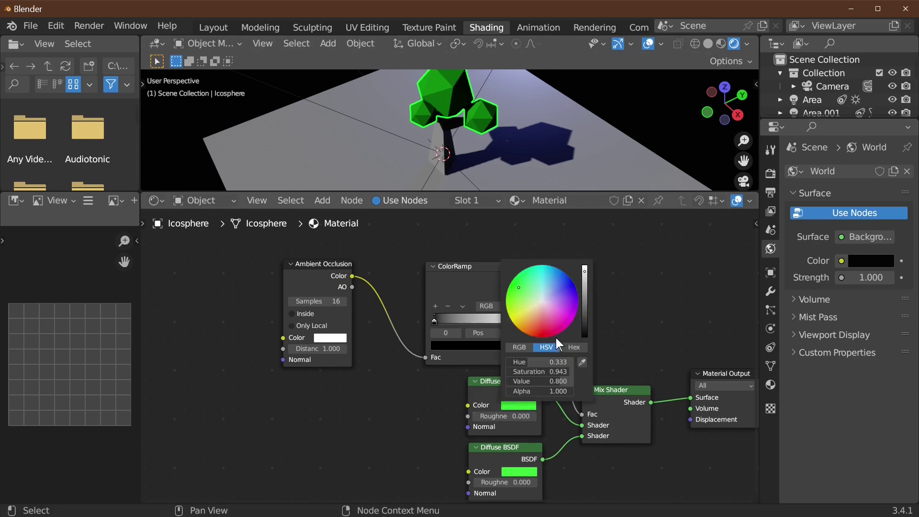
{"action": "left_click_drag", "start_coordinate": [588, 305], "coordinate": [584, 321]}
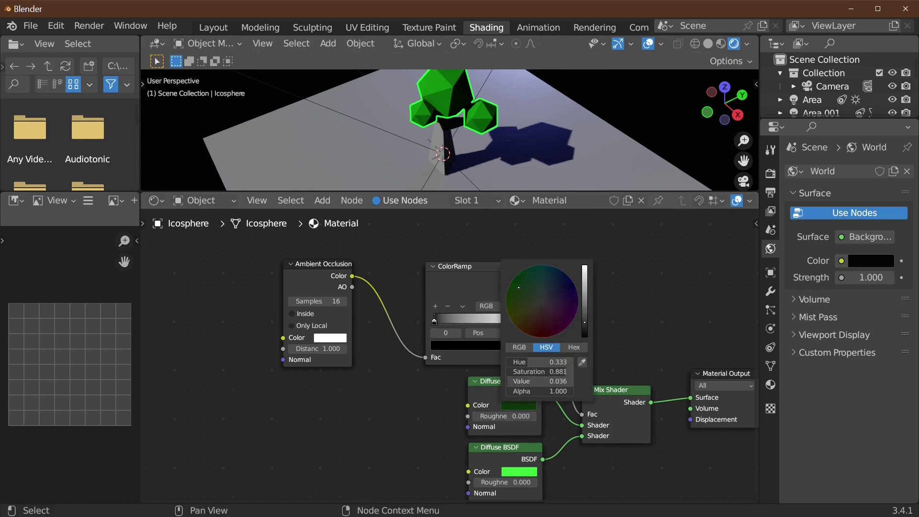
{"action": "middle_click_drag", "start_coordinate": [496, 151], "coordinate": [516, 151]}
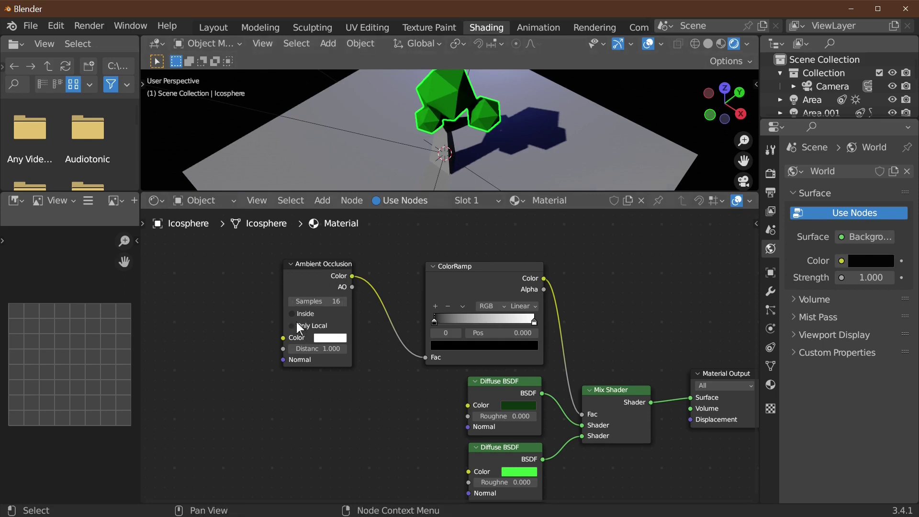
Set the Ambient Occlusion node's distance to 0.2 and enable its Inside option
{"action": "left_click", "coordinate": [330, 349]}
{"action": "type", "text": ".2"}
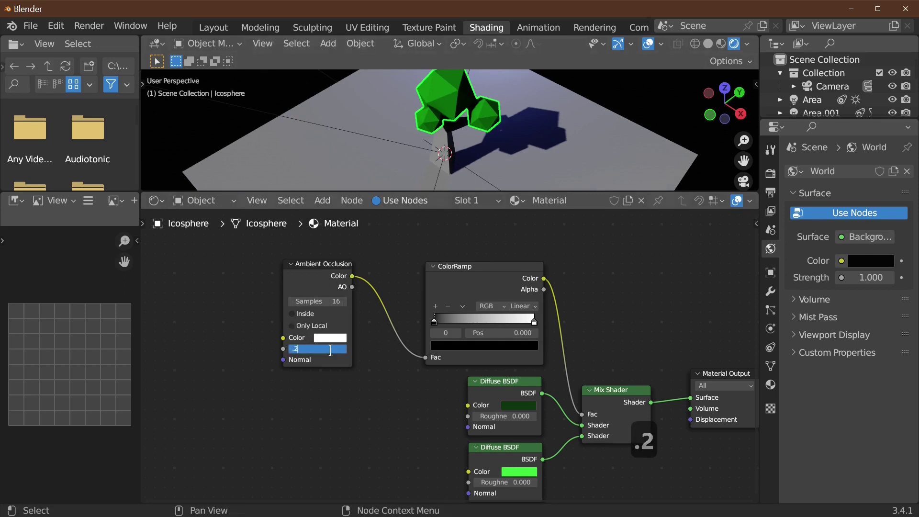
{"action": "key", "text": "Return"}
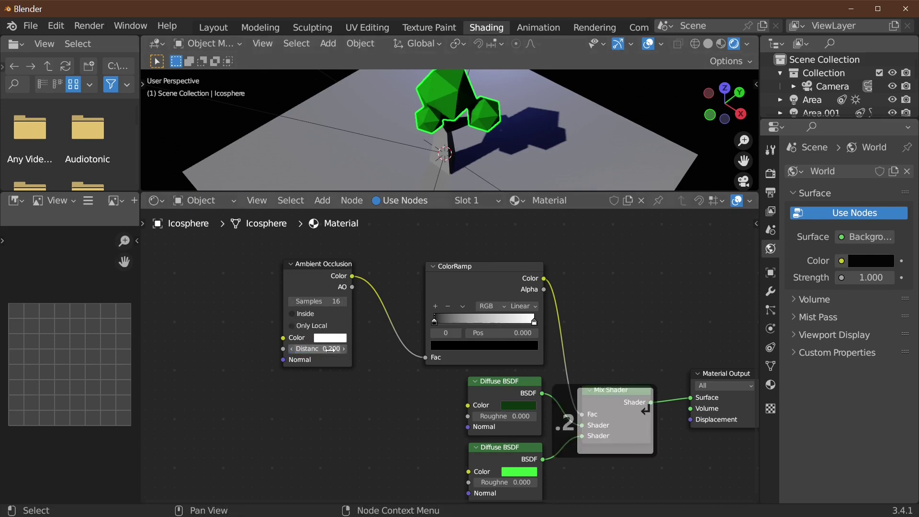
{"action": "left_click", "coordinate": [292, 314]}
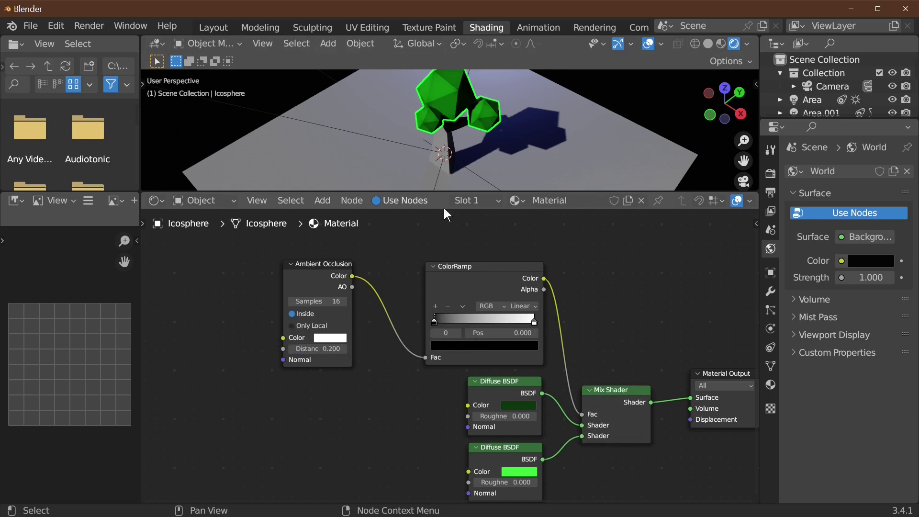
Inspect the foliage shading up close, render a still image of the scene, and close the render
{"action": "scroll", "coordinate": [542, 94], "scroll_direction": "up", "scroll_amount": 2}
{"action": "middle_click_drag", "start_coordinate": [542, 94], "coordinate": [496, 127]}
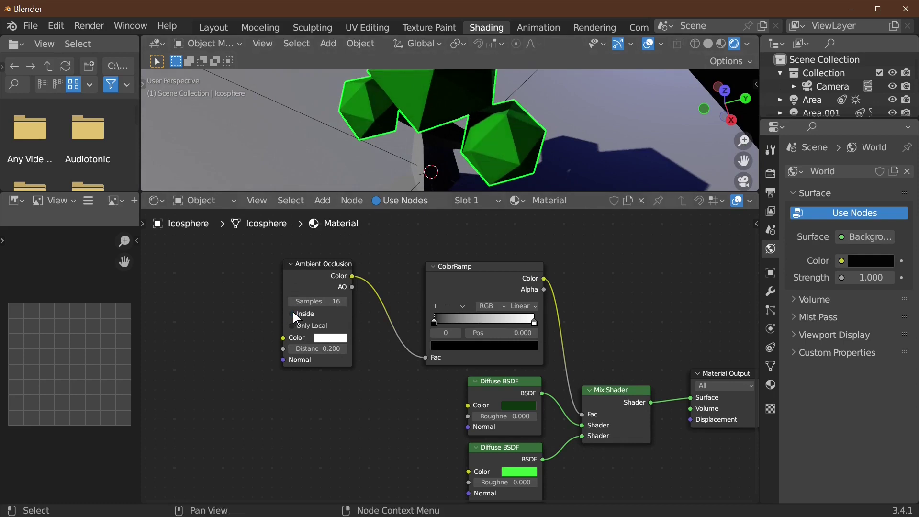
{"action": "key", "text": "F12"}
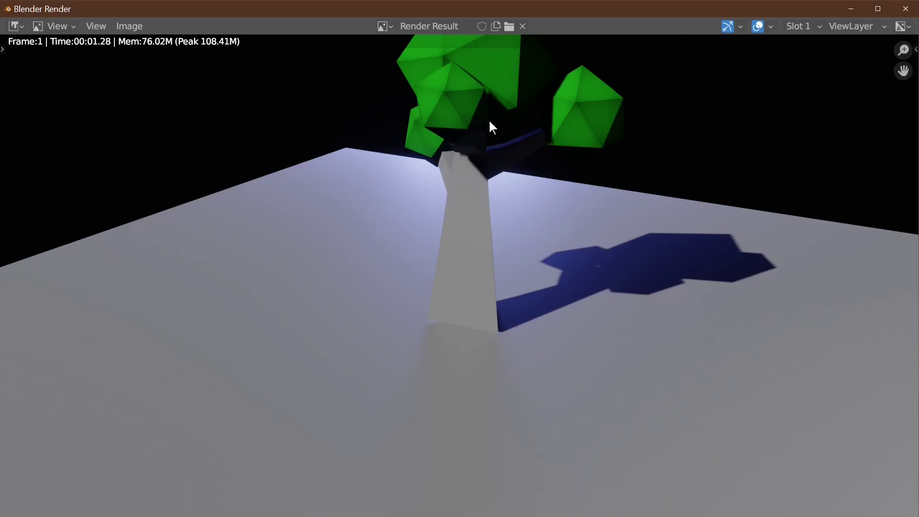
{"action": "key", "text": "Escape"}
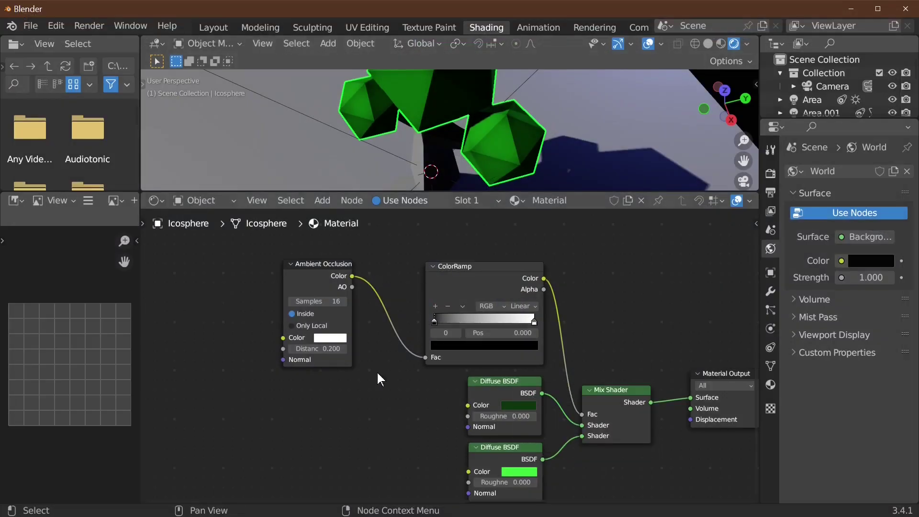
Set the Ambient Occlusion node's distance to 0.1
{"action": "left_click", "coordinate": [330, 349]}
{"action": "type", "text": ".1"}
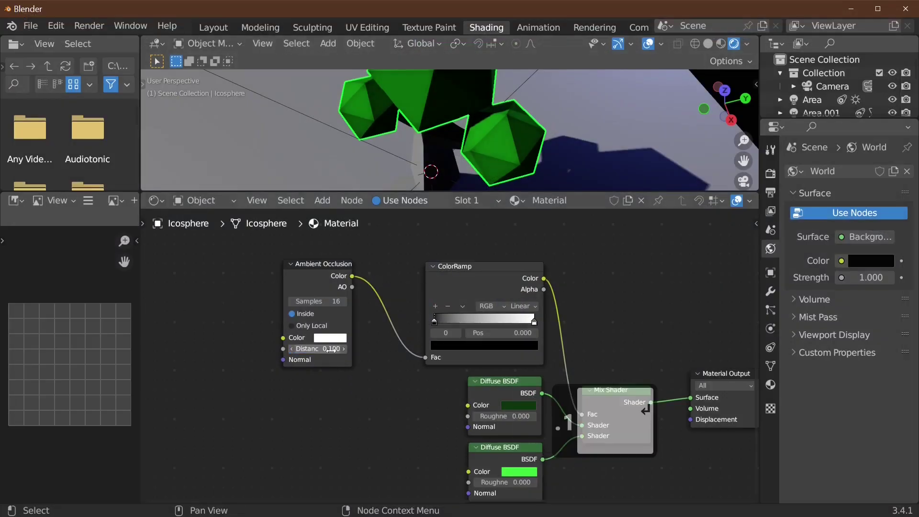
{"action": "key", "text": "Return"}
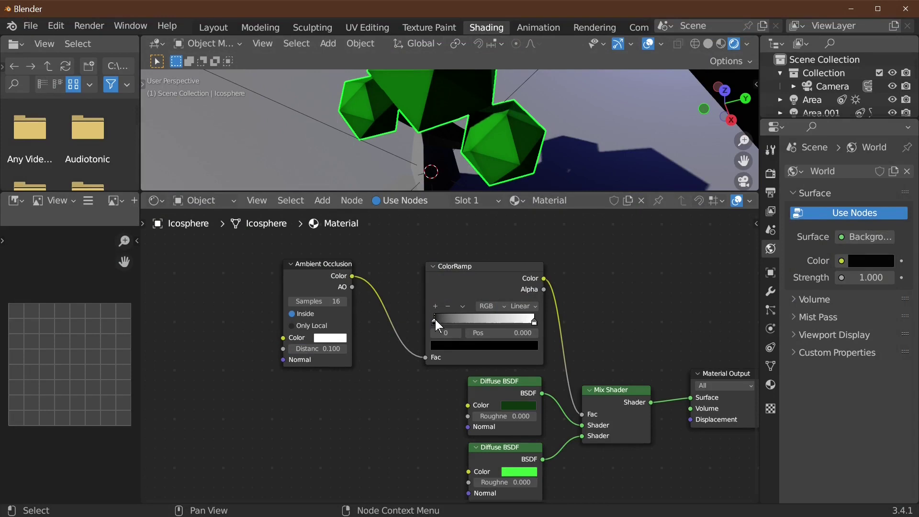
Narrow the ColorRamp gradient by moving the black stop to position 0.497 and the white stop slightly inward
{"action": "mouse_move", "coordinate": [434, 320]}
{"action": "left_mouse_down"}
{"action": "mouse_move", "coordinate": [527, 317]}
{"action": "mouse_move", "coordinate": [432, 312]}
{"action": "mouse_move", "coordinate": [534, 308]}
{"action": "mouse_move", "coordinate": [533, 321]}
{"action": "mouse_move", "coordinate": [496, 321]}
{"action": "mouse_move", "coordinate": [548, 322]}
{"action": "mouse_move", "coordinate": [480, 322]}
{"action": "mouse_move", "coordinate": [524, 317]}
{"action": "mouse_move", "coordinate": [514, 321]}
{"action": "left_mouse_up"}
{"action": "left_click_drag", "start_coordinate": [546, 322], "coordinate": [497, 321]}
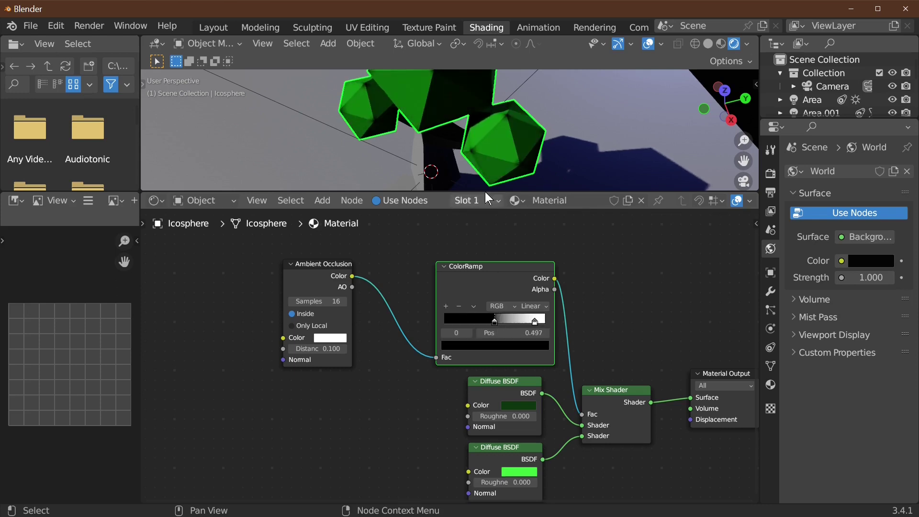
{"action": "scroll", "coordinate": [496, 121], "scroll_direction": "down", "scroll_amount": 3}
{"action": "middle_click_drag", "start_coordinate": [496, 116], "coordinate": [505, 77]}
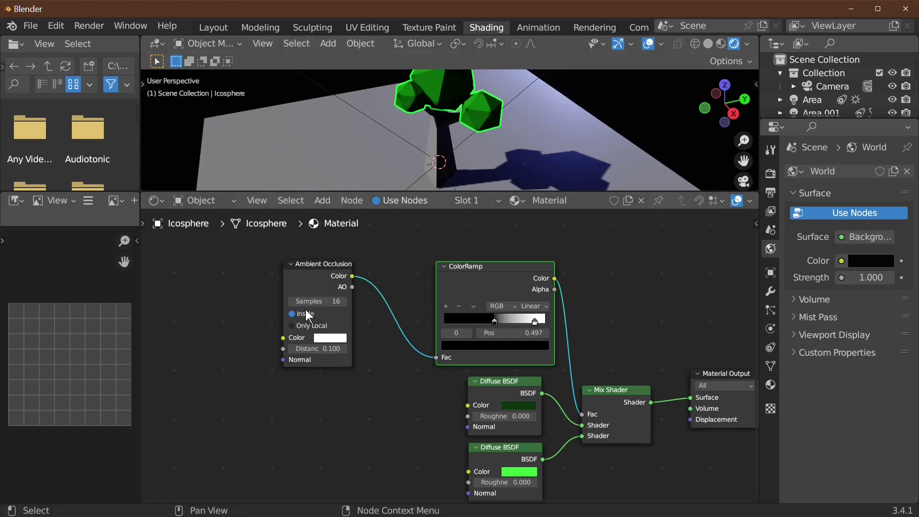
Rename the foliage's material to leaf
{"action": "left_click", "coordinate": [770, 386]}
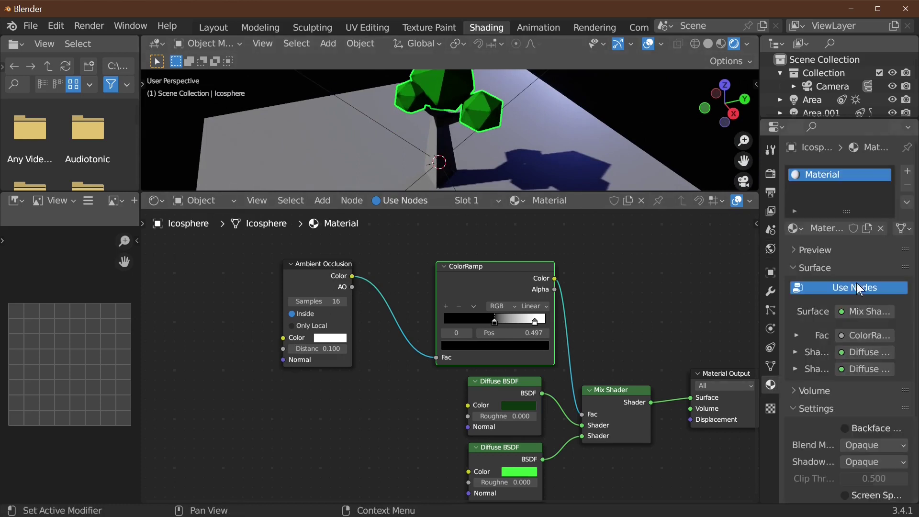
{"action": "double_click", "coordinate": [824, 175]}
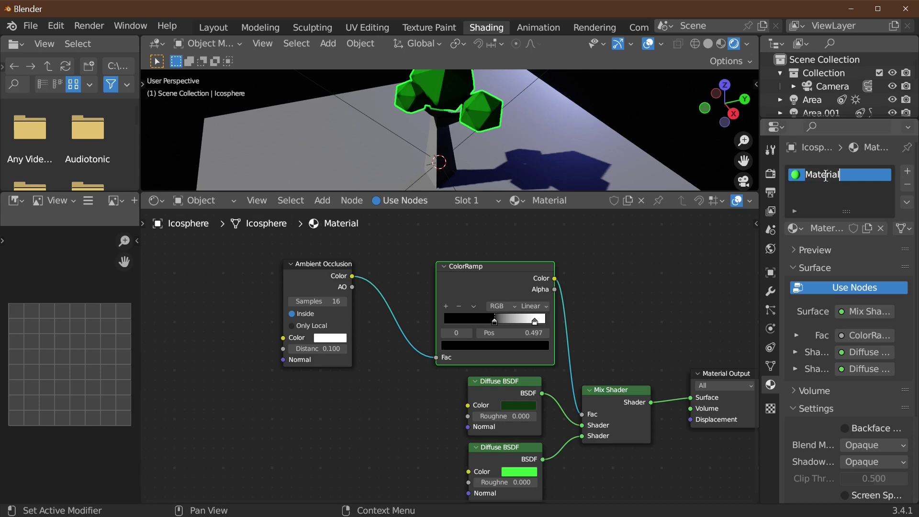
{"action": "type", "text": "leaf"}
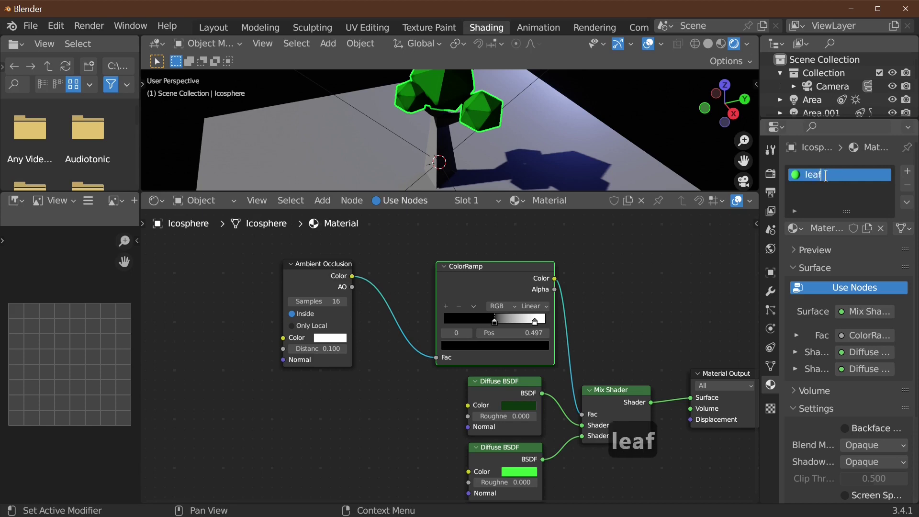
{"action": "key", "text": "Return"}
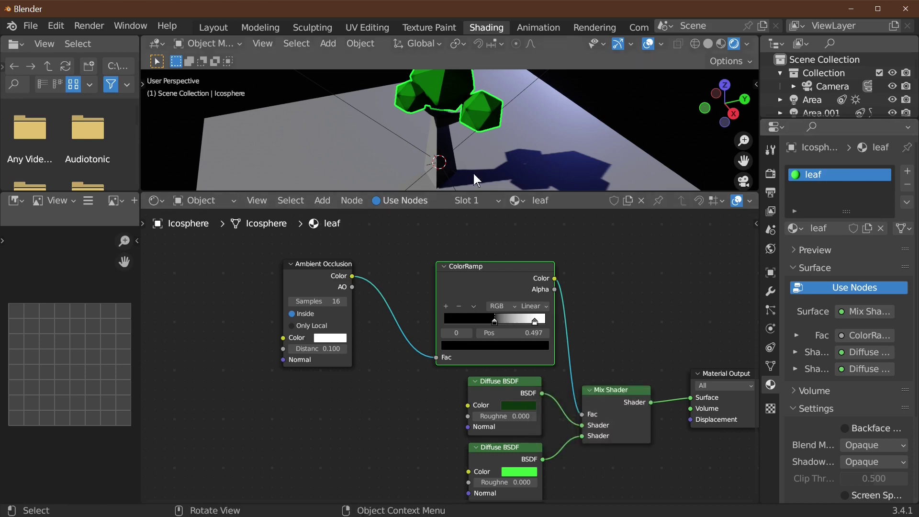
Select the tree trunk and assign the existing leaf material to it
{"action": "middle_click_drag", "start_coordinate": [473, 173], "coordinate": [633, 150]}
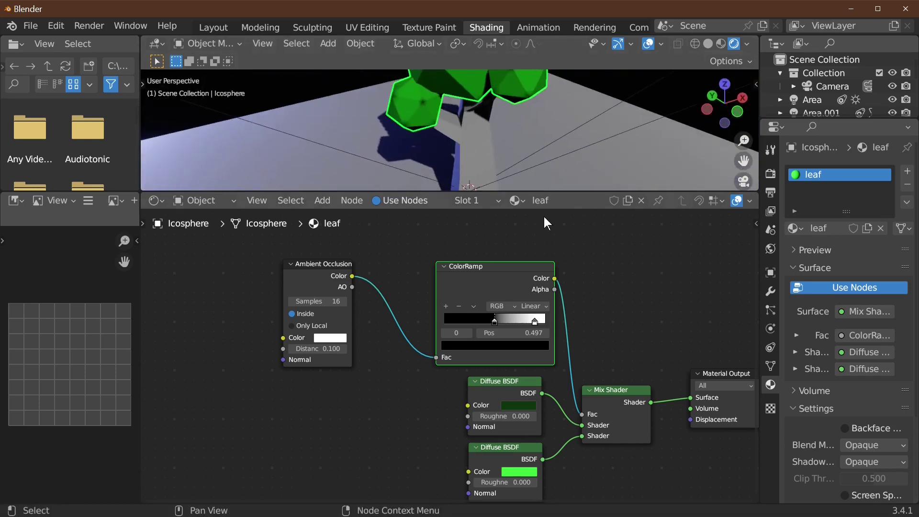
{"action": "scroll", "coordinate": [543, 214], "scroll_direction": "down", "scroll_amount": 1}
{"action": "mouse_move", "coordinate": [524, 154]}
{"action": "middle_mouse_down"}
{"action": "mouse_move", "coordinate": [520, 141]}
{"action": "mouse_move", "coordinate": [526, 157]}
{"action": "mouse_move", "coordinate": [510, 156]}
{"action": "middle_mouse_up"}
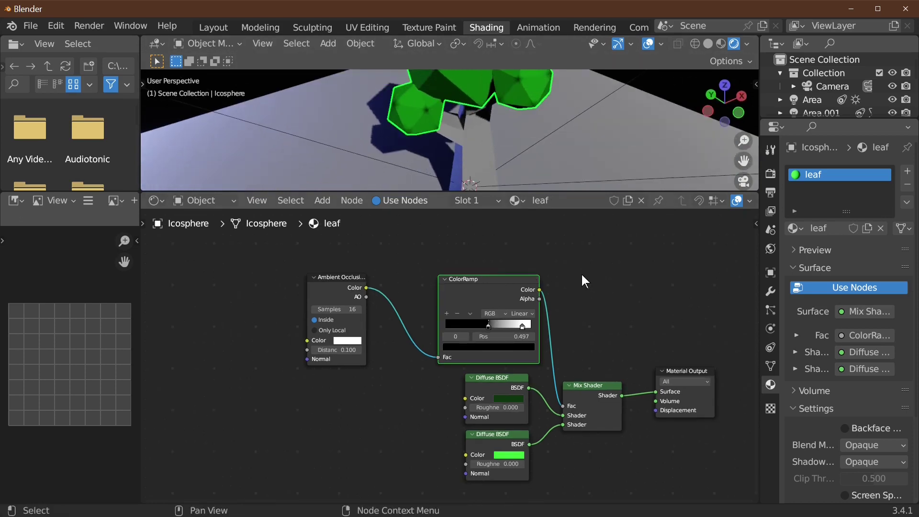
{"action": "left_click", "coordinate": [485, 167]}
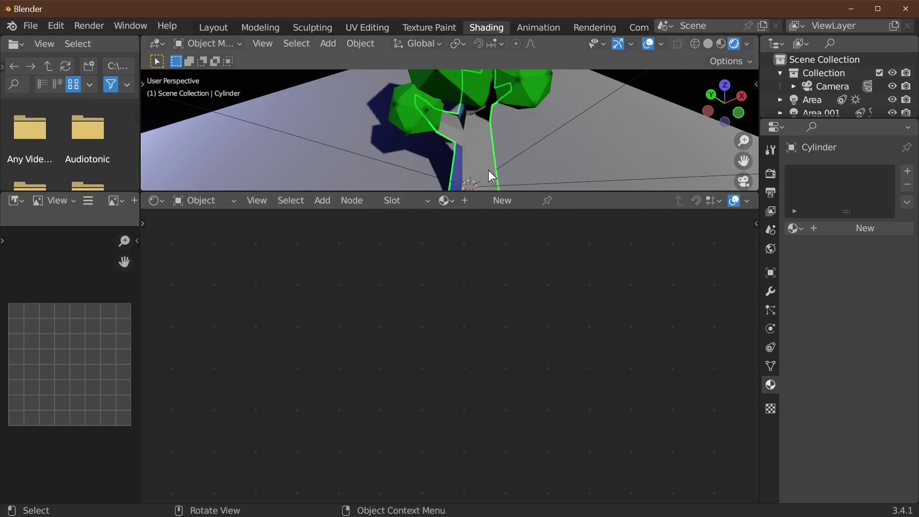
{"action": "left_click", "coordinate": [478, 82]}
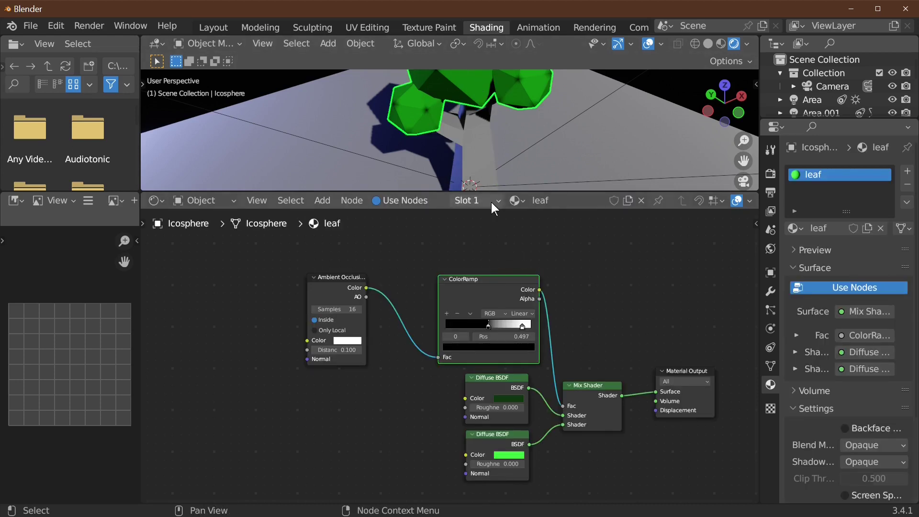
{"action": "left_click", "coordinate": [480, 160]}
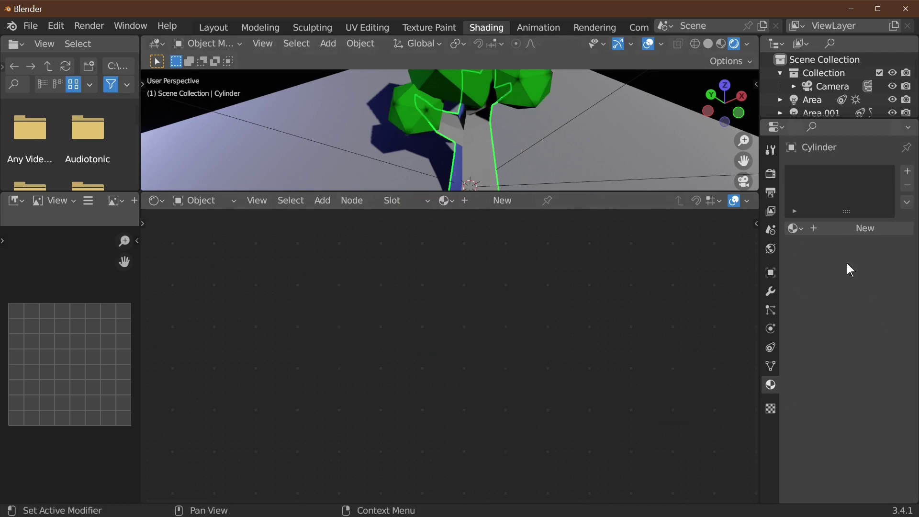
{"action": "left_click", "coordinate": [793, 229]}
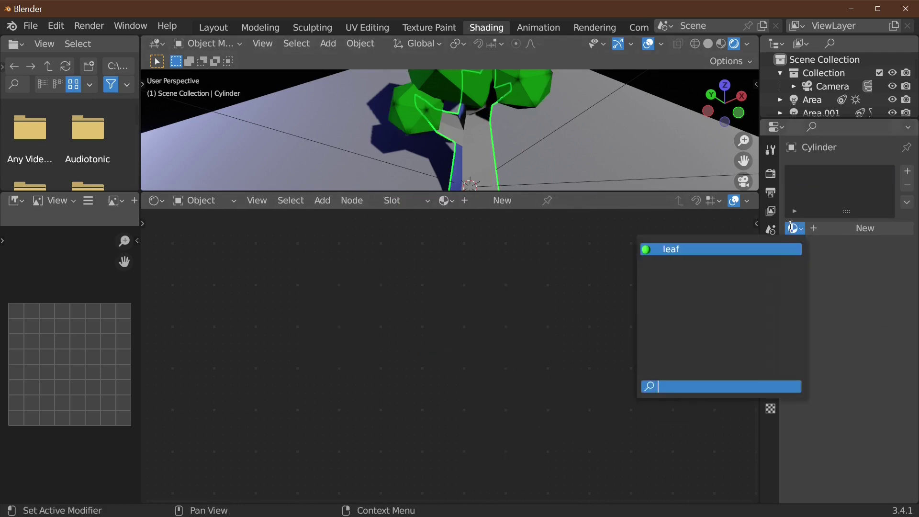
{"action": "left_click", "coordinate": [724, 248]}
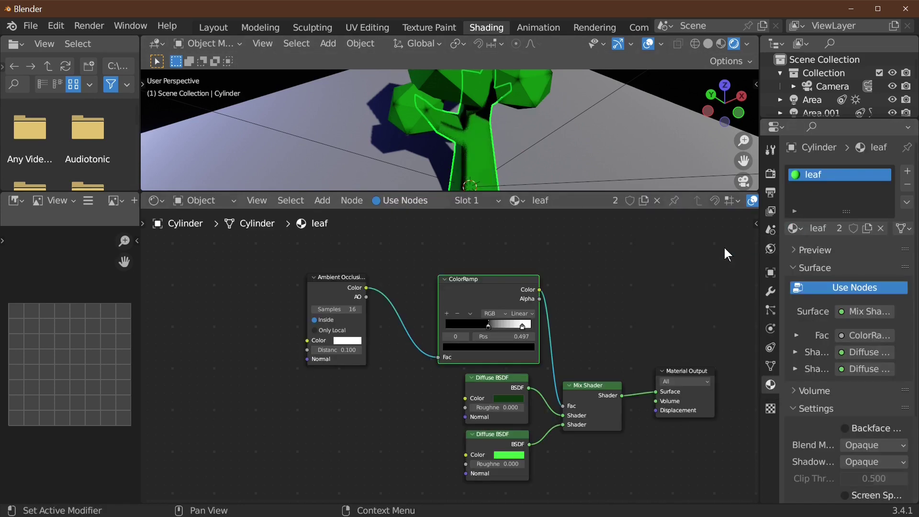
Make the trunk's leaf material a separate single-user copy and rename it bark
{"action": "left_click", "coordinate": [869, 228]}
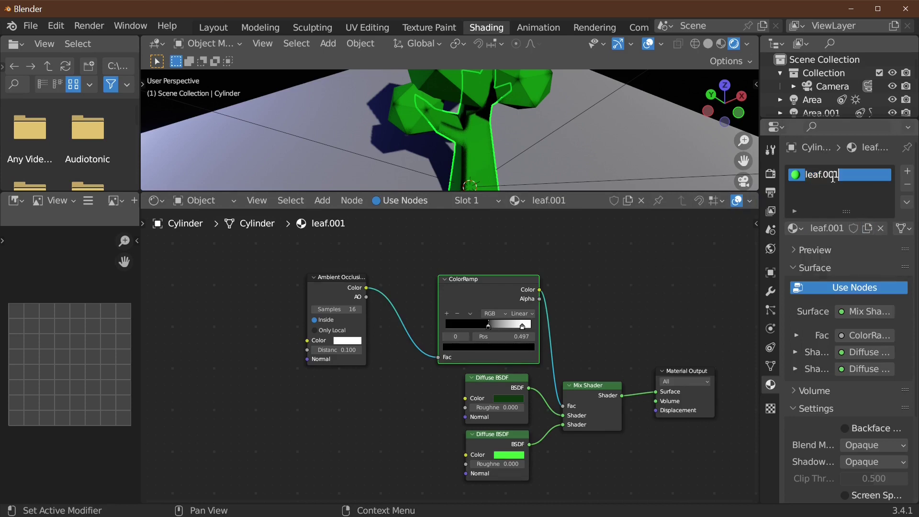
{"action": "type", "text": "bar"}
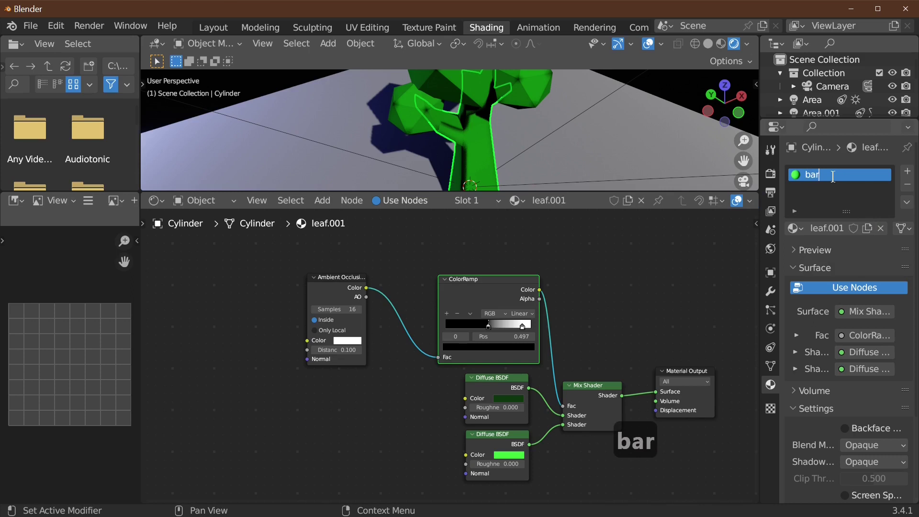
{"action": "type", "text": "k"}
{"action": "key", "text": "Return"}
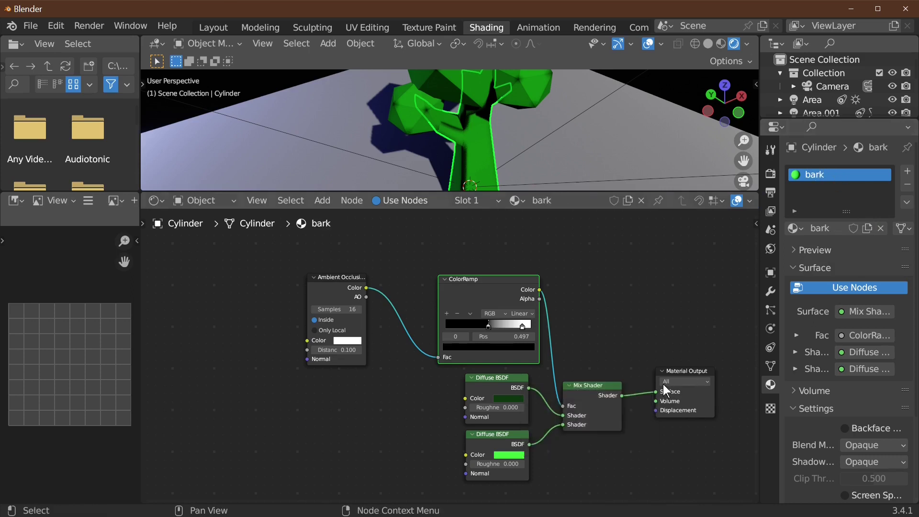
Change the bark material's bright green Diffuse BSDF color to an orange-brown
{"action": "left_click", "coordinate": [513, 454]}
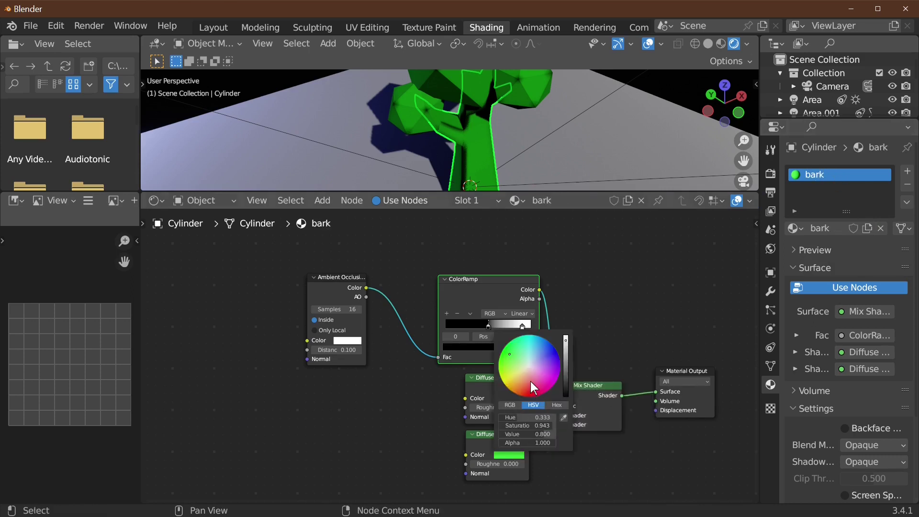
{"action": "left_click_drag", "start_coordinate": [531, 381], "coordinate": [523, 394]}
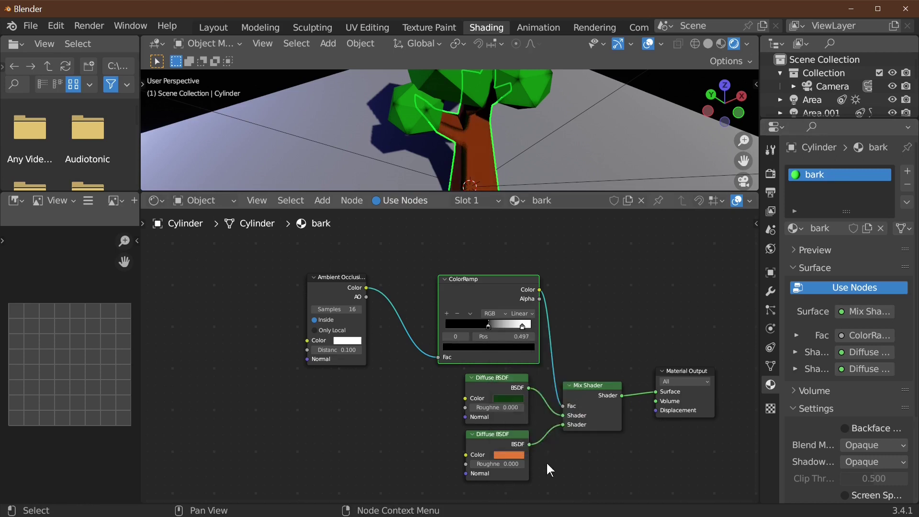
{"action": "left_click", "coordinate": [509, 398]}
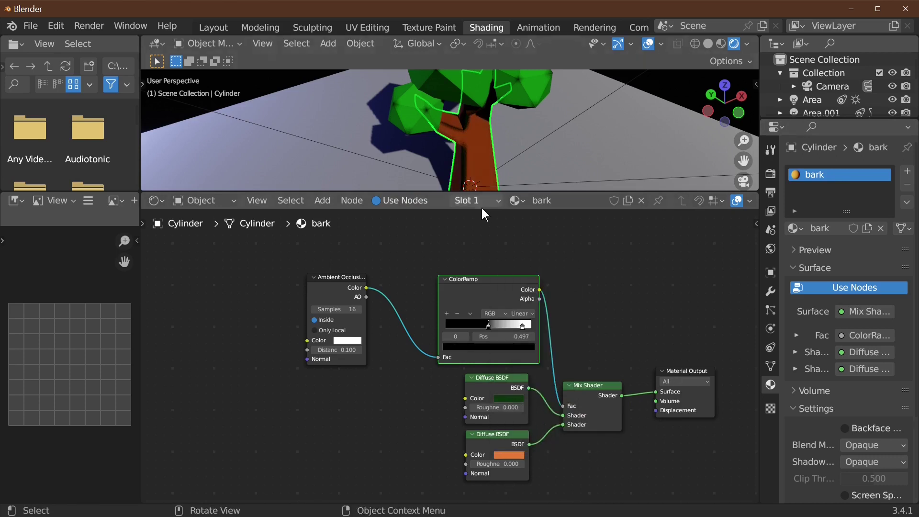
{"action": "middle_click_drag", "start_coordinate": [584, 140], "coordinate": [566, 166]}
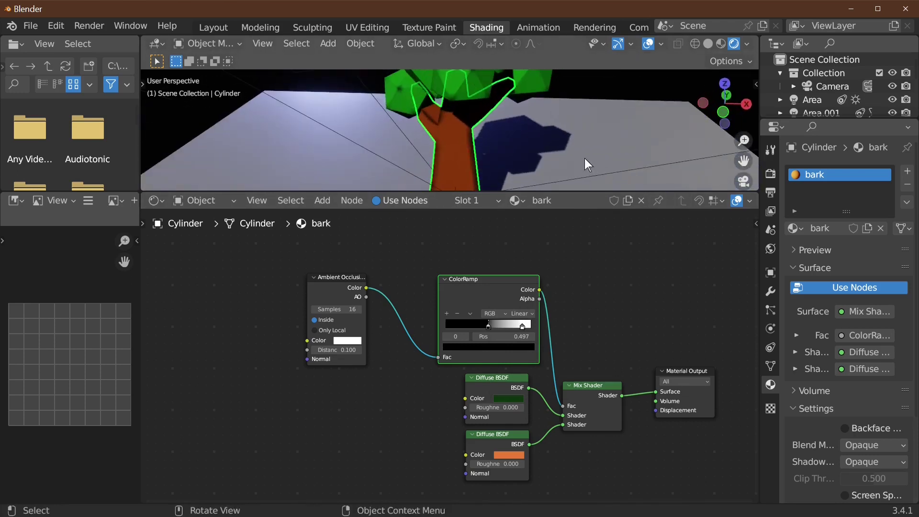
Assign the leaf material to the ground plane, make it a separate copy, and rename it grass
{"action": "left_click", "coordinate": [584, 158]}
{"action": "left_click", "coordinate": [794, 228]}
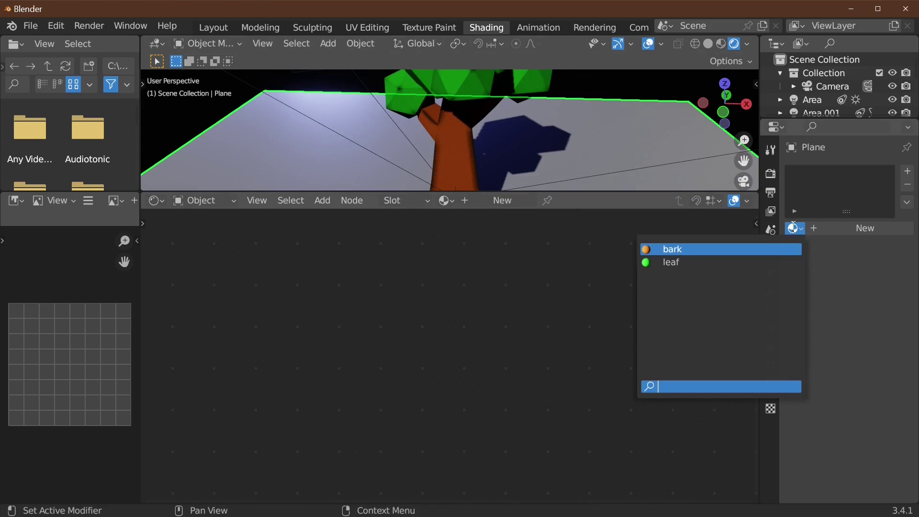
{"action": "left_click", "coordinate": [734, 262]}
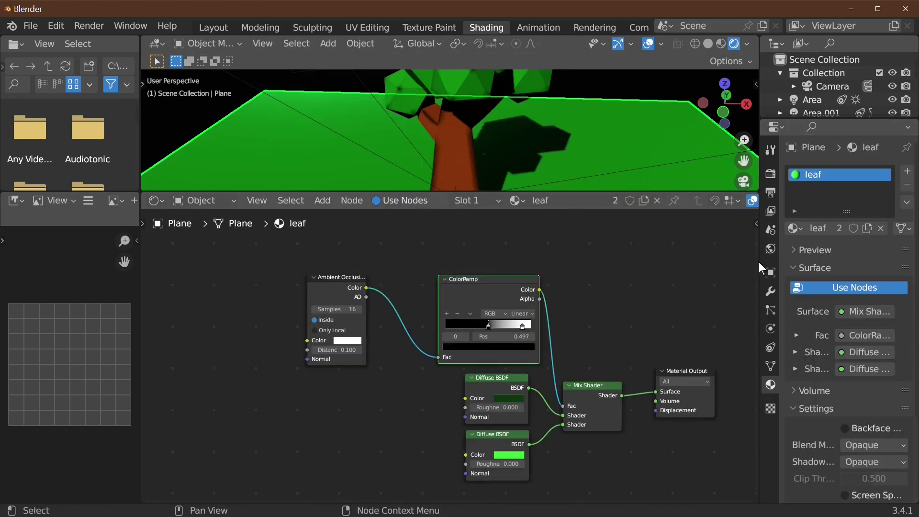
{"action": "left_click", "coordinate": [867, 229]}
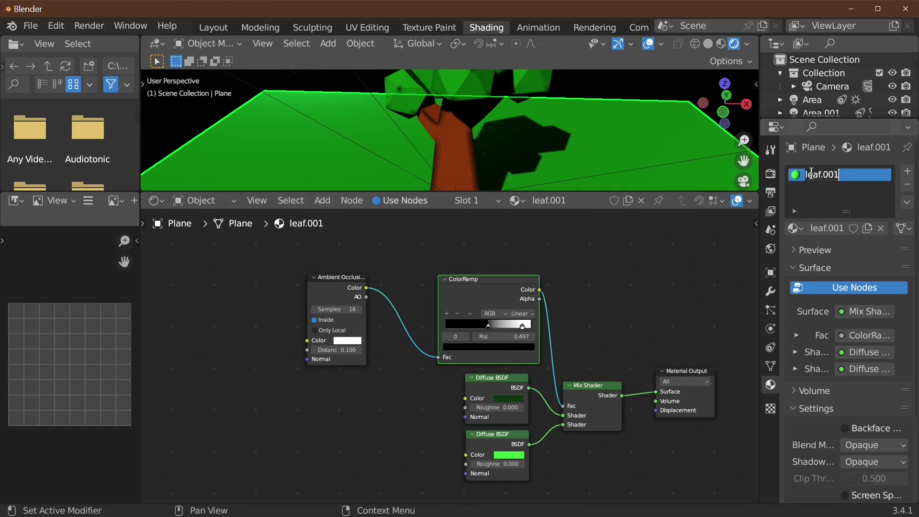
{"action": "type", "text": "grass"}
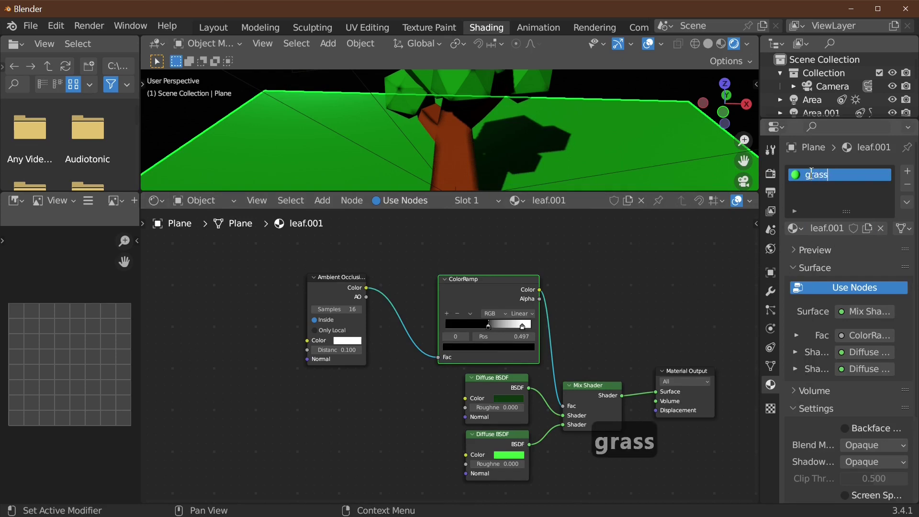
{"action": "key", "text": "Return"}
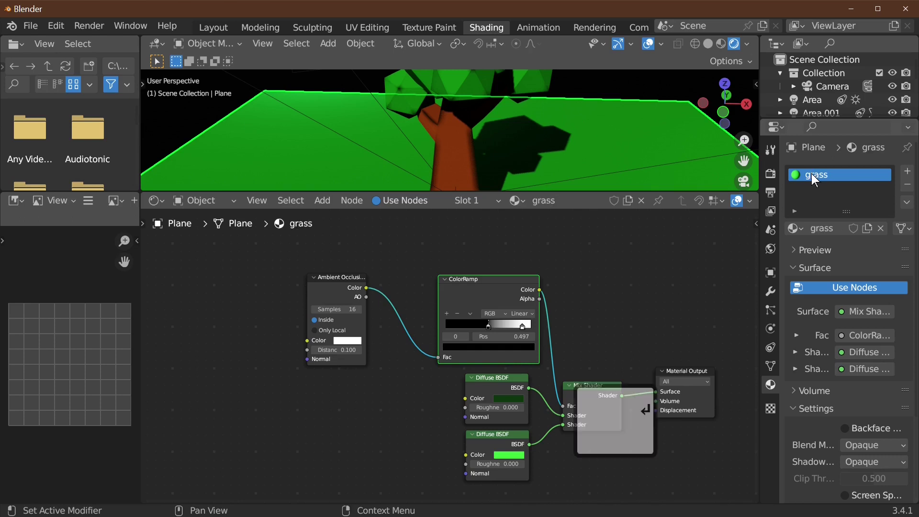
Change the grass material's brighter Diffuse BSDF color to a pale mint green and test-render the scene
{"action": "left_click", "coordinate": [509, 455]}
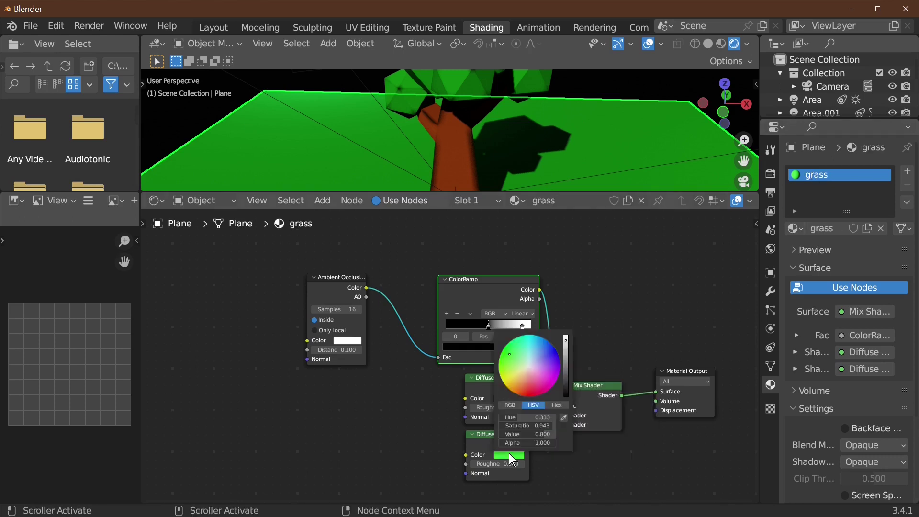
{"action": "mouse_move", "coordinate": [537, 376]}
{"action": "left_mouse_down"}
{"action": "mouse_move", "coordinate": [549, 354]}
{"action": "mouse_move", "coordinate": [525, 376]}
{"action": "left_mouse_up"}
{"action": "middle_click_drag", "start_coordinate": [605, 171], "coordinate": [369, 187]}
{"action": "left_click", "coordinate": [506, 453]}
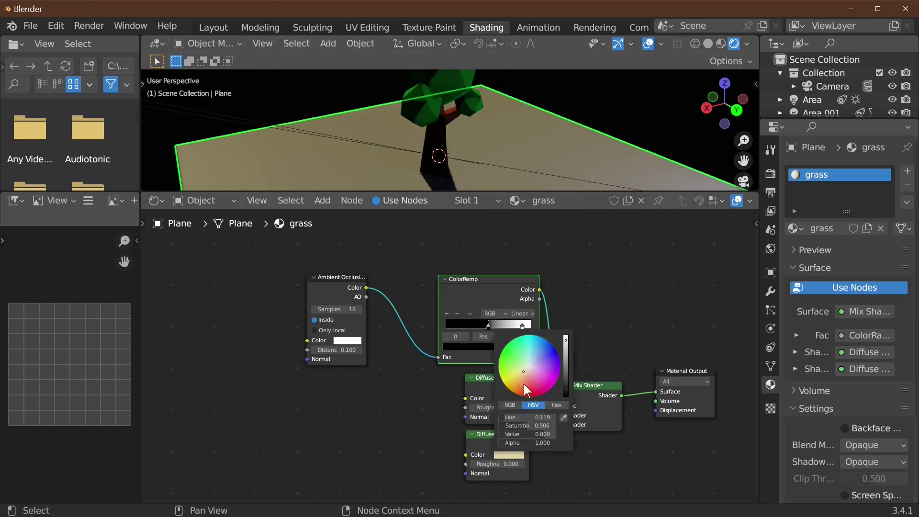
{"action": "left_click_drag", "start_coordinate": [523, 384], "coordinate": [521, 348]}
{"action": "middle_click_drag", "start_coordinate": [531, 114], "coordinate": [695, 143]}
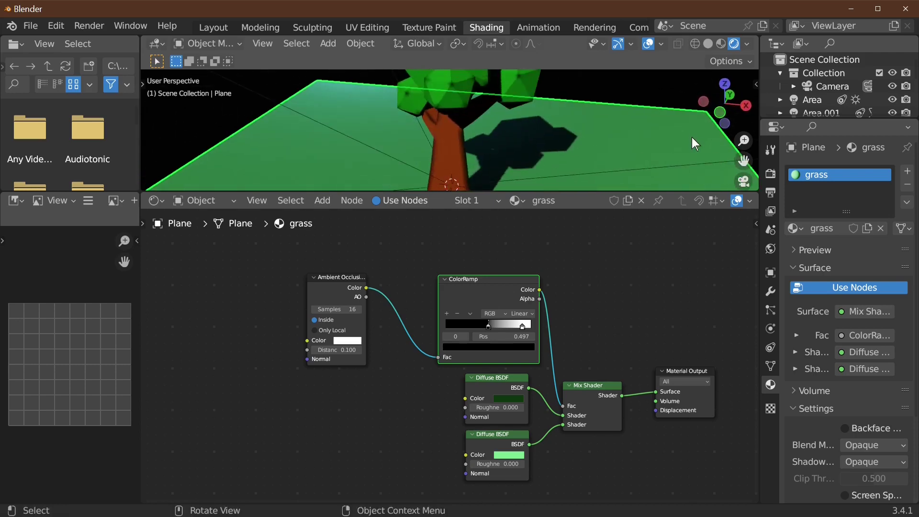
{"action": "key", "text": "F12"}
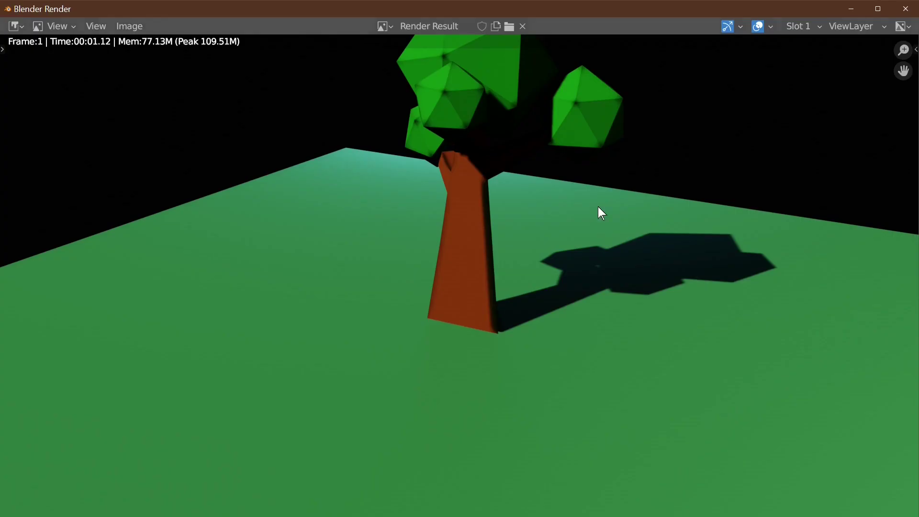
{"action": "key", "text": "Escape"}
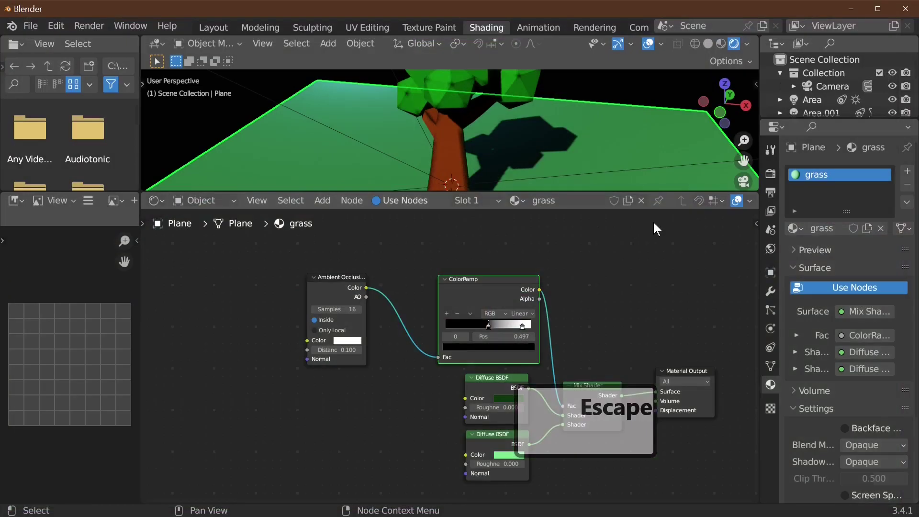
Use a Sky Texture as the color of the world background
{"action": "left_click", "coordinate": [771, 249]}
{"action": "left_click", "coordinate": [843, 237]}
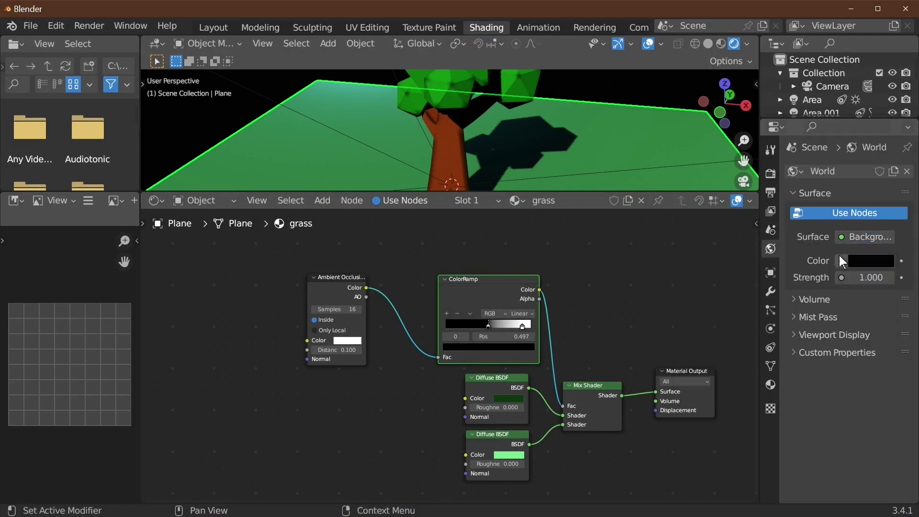
{"action": "left_click", "coordinate": [841, 261]}
{"action": "left_click", "coordinate": [530, 405]}
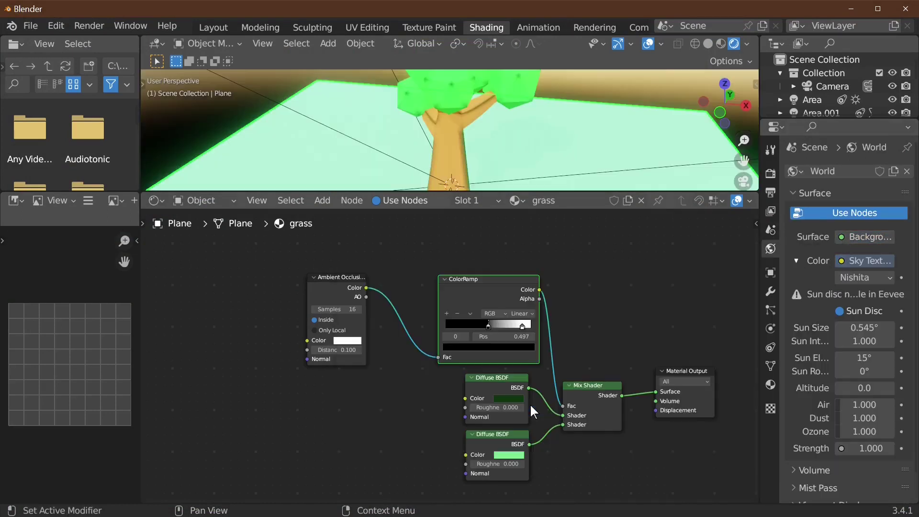
{"action": "middle_click_drag", "start_coordinate": [592, 136], "coordinate": [606, 117]}
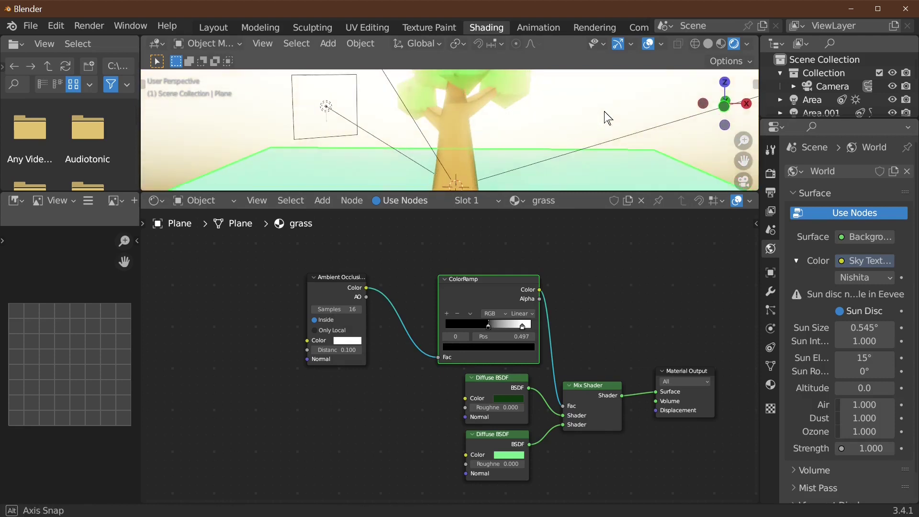
Lower the world background strength to 0.1
{"action": "left_click", "coordinate": [868, 448]}
{"action": "type", "text": ".5"}
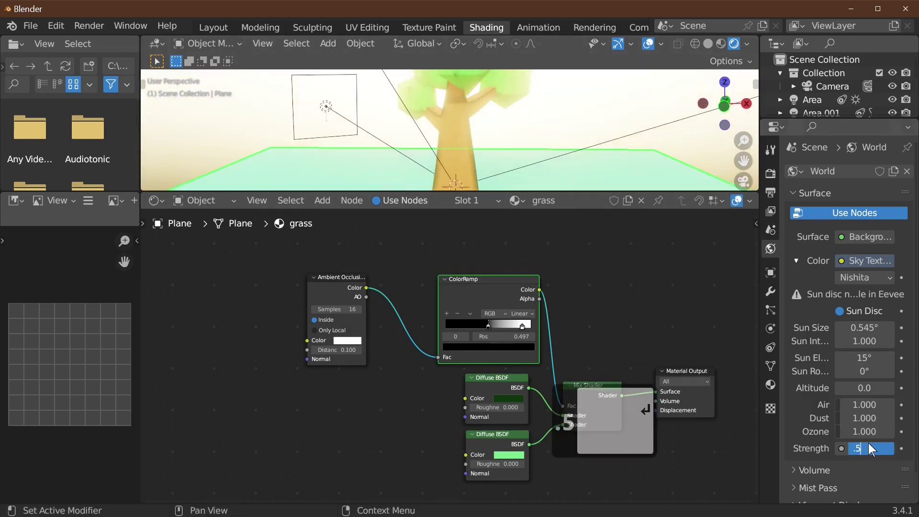
{"action": "key", "text": "Return"}
{"action": "left_click", "coordinate": [867, 448]}
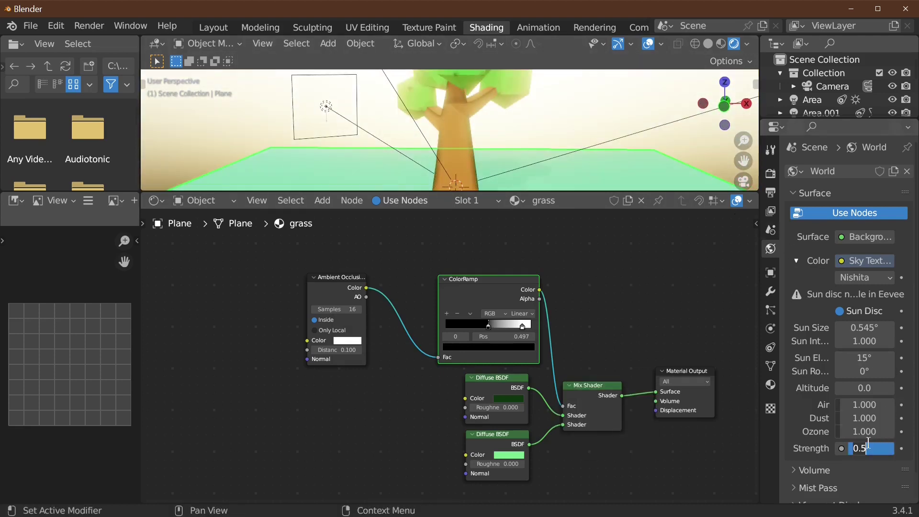
{"action": "type", "text": ".1"}
{"action": "key", "text": "Return"}
{"action": "middle_click_drag", "start_coordinate": [587, 139], "coordinate": [163, 143]}
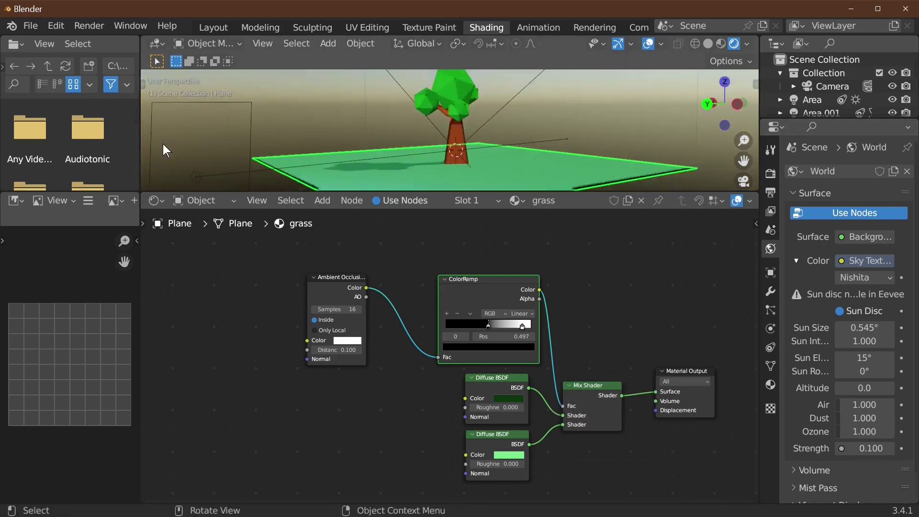
{"action": "middle_click_drag", "start_coordinate": [409, 176], "coordinate": [484, 174]}
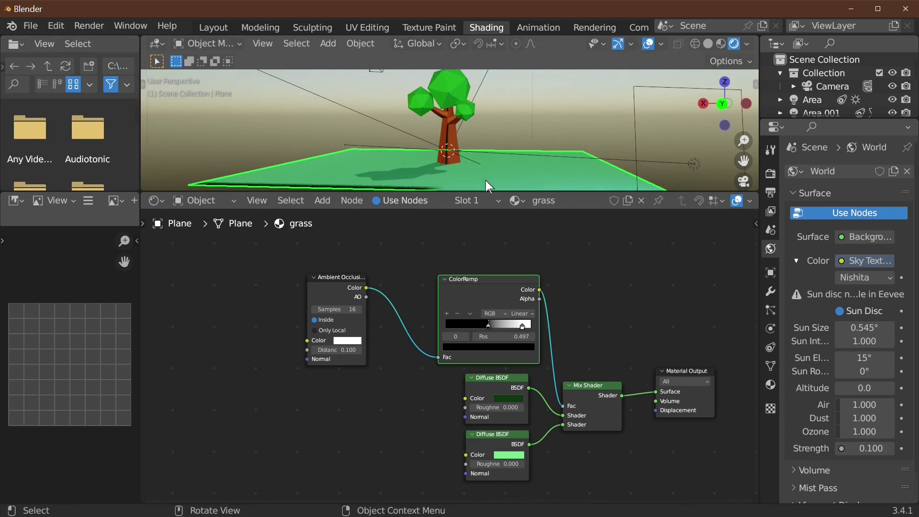
Scale the ground plane up to a scale of about 44 so it fills the camera view
{"action": "key", "text": "s"}
{"action": "left_click", "coordinate": [619, 174]}
{"action": "scroll", "coordinate": [585, 180], "scroll_direction": "up", "scroll_amount": 4}
{"action": "scroll", "coordinate": [585, 180], "scroll_direction": "down", "scroll_amount": 5}
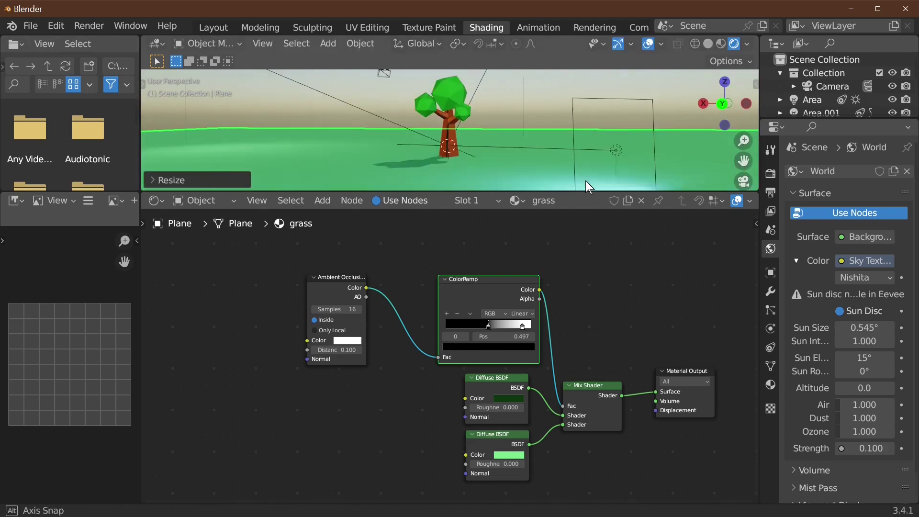
{"action": "middle_click_drag", "start_coordinate": [585, 180], "coordinate": [335, 65]}
{"action": "key", "text": "KP_0"}
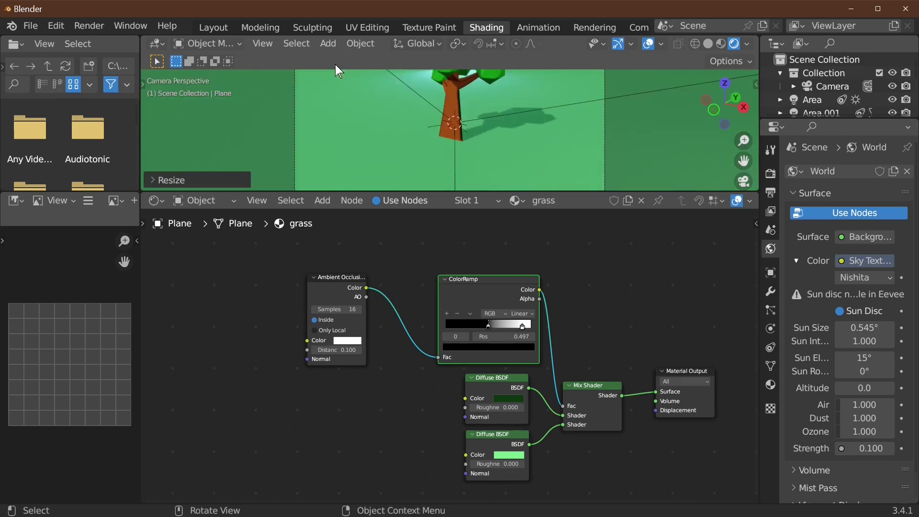
{"action": "scroll", "coordinate": [541, 101], "scroll_direction": "down", "scroll_amount": 4}
{"action": "middle_click_drag", "start_coordinate": [555, 112], "coordinate": [562, 142], "text": "shift"}
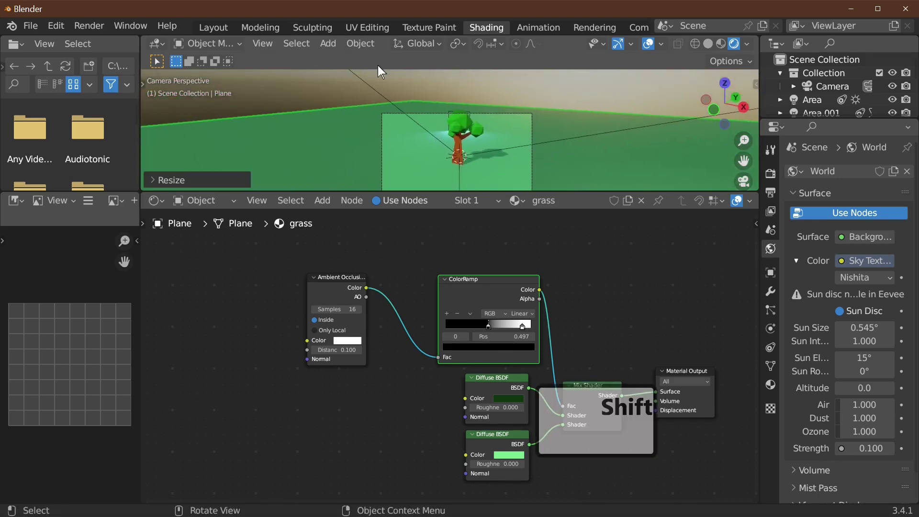
Switch to the Layout workspace with rendered shading in camera view and lock the camera to the view
{"action": "left_click", "coordinate": [221, 26]}
{"action": "key", "text": "KP_0"}
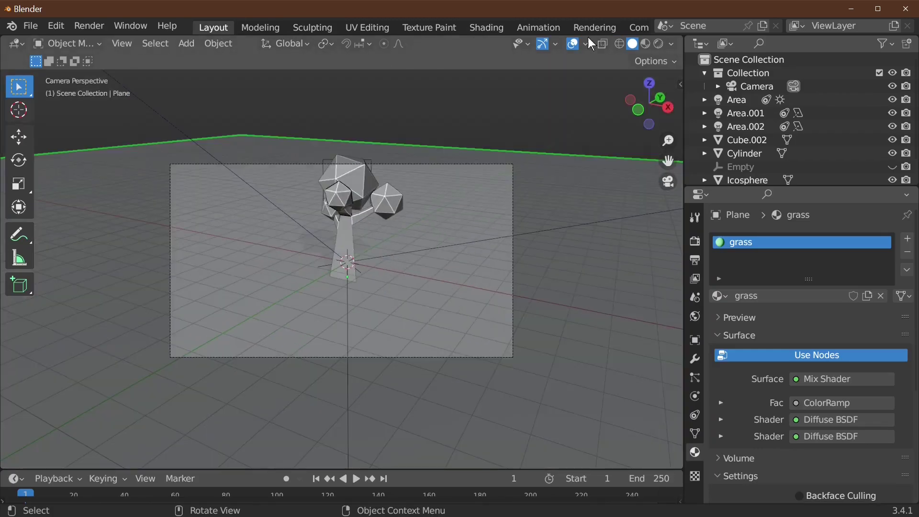
{"action": "left_click", "coordinate": [659, 45]}
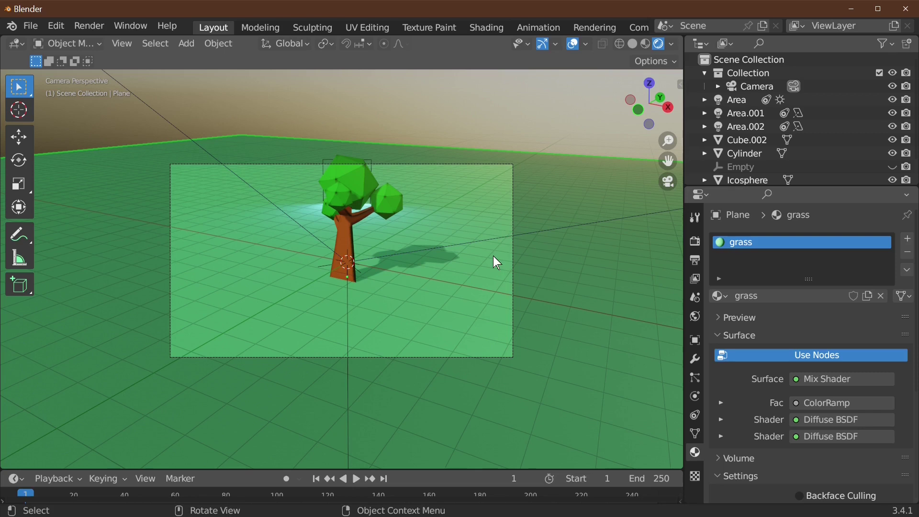
{"action": "key", "text": "n"}
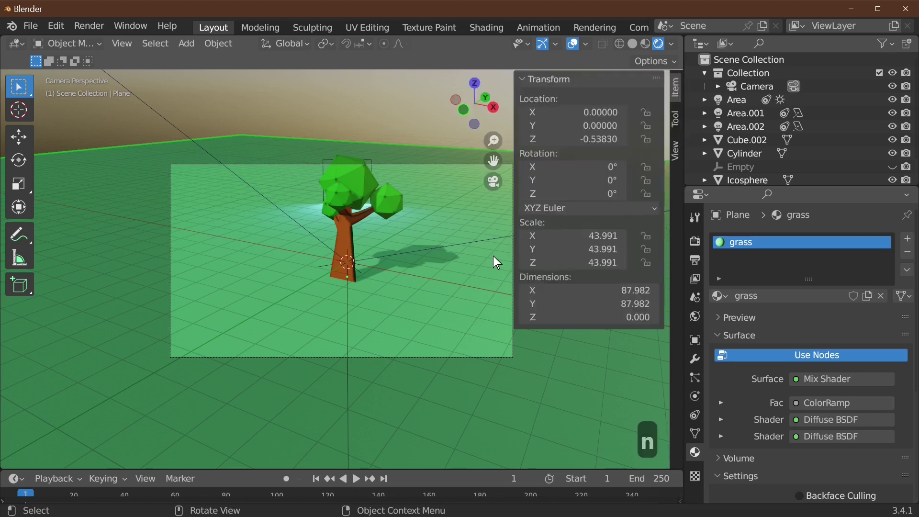
{"action": "left_click", "coordinate": [677, 119]}
{"action": "left_click", "coordinate": [676, 152]}
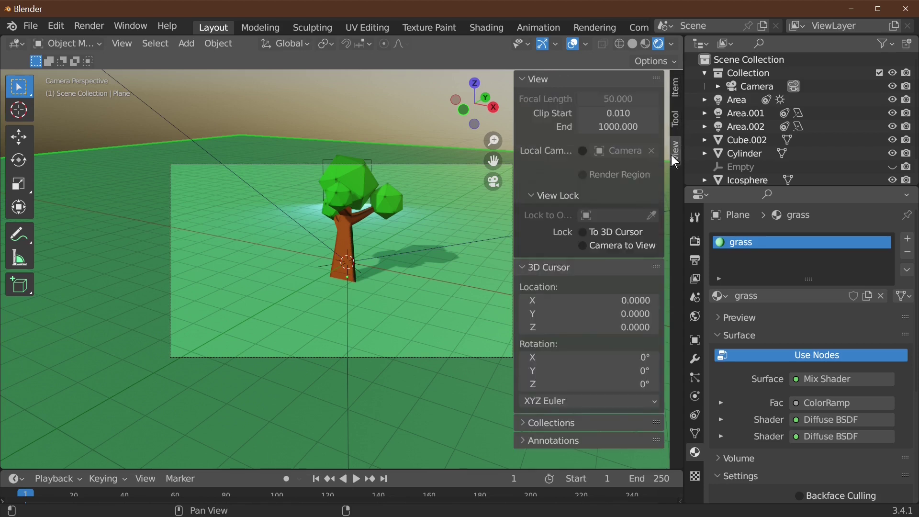
{"action": "left_click", "coordinate": [590, 247]}
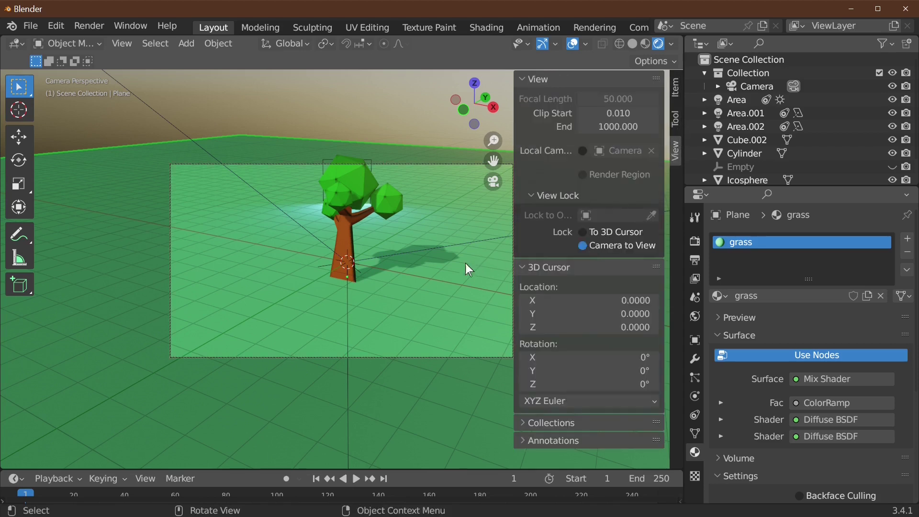
Reframe the camera on the tree from a lower angle with sky above the horizon, and test-render it
{"action": "middle_click_drag", "start_coordinate": [416, 262], "coordinate": [455, 277], "text": "shift"}
{"action": "key", "text": "F12"}
{"action": "key", "text": "Escape"}
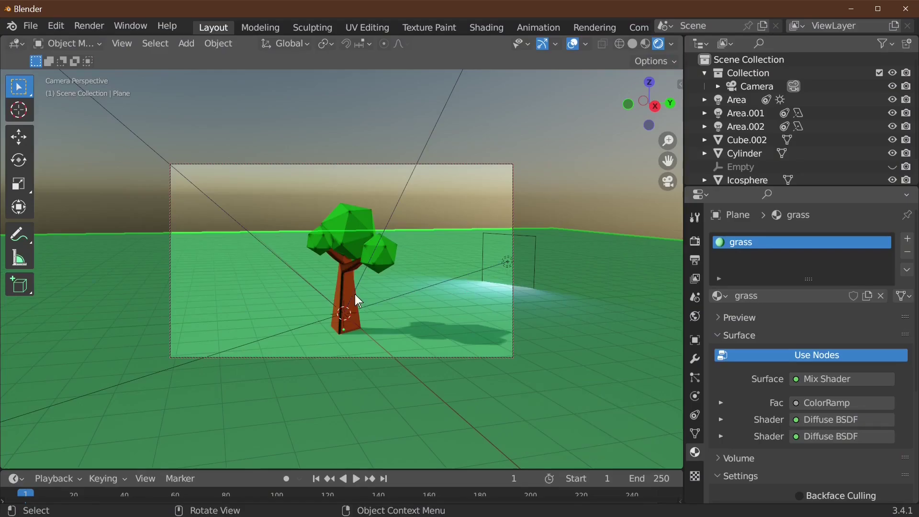
Join the tree's foliage and trunk into one object and place a duplicate beside the original
{"action": "left_click", "coordinate": [355, 294]}
{"action": "right_click", "coordinate": [308, 276]}
{"action": "left_click", "coordinate": [307, 280]}
{"action": "key", "text": "shift+d"}
{"action": "left_click", "coordinate": [274, 287]}
Rotate the duplicated tree by about -33.7° around the Z axis
{"action": "key", "text": "r"}
{"action": "left_click", "coordinate": [178, 277]}
{"action": "key", "text": "ctrl+z"}
{"action": "key", "text": "r"}
{"action": "key", "text": "z"}
{"action": "left_click", "coordinate": [398, 287]}
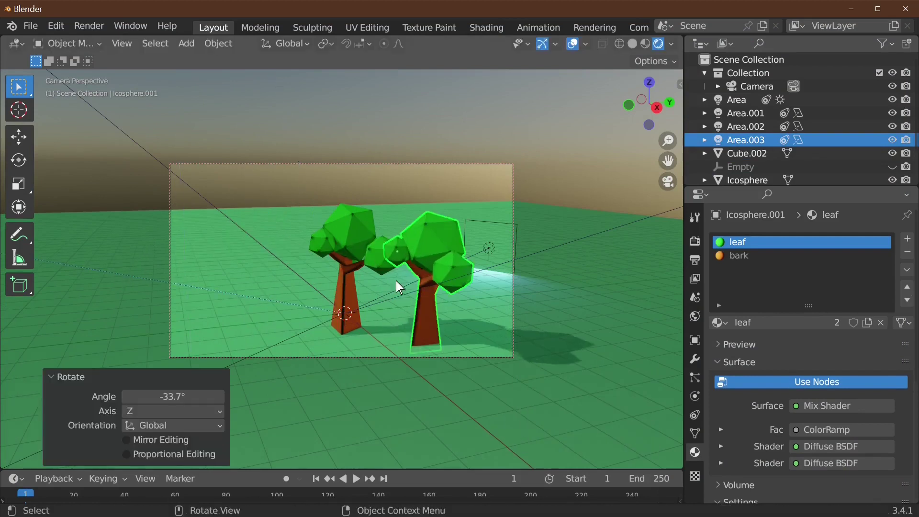
{"action": "left_click", "coordinate": [219, 43]}
{"action": "left_click", "coordinate": [455, 89]}
{"action": "key", "text": "ctrl+z"}
Rotate the duplicated tree about -5.31° around the Z axis and set its origin to its center of mass by volume
{"action": "key", "text": "r"}
{"action": "left_click", "coordinate": [492, 199]}
{"action": "left_click", "coordinate": [219, 43]}
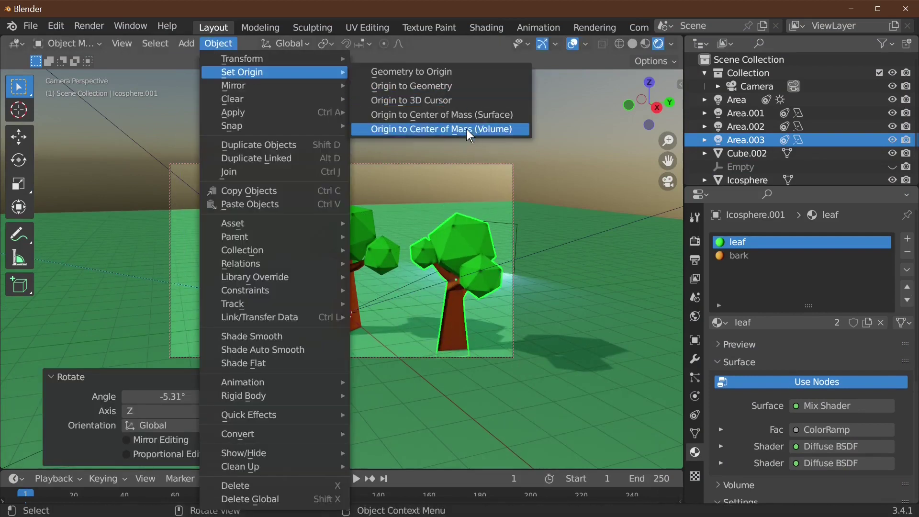
{"action": "left_click", "coordinate": [440, 129]}
Move the duplicated tree to the left side of the original tree and set its origin to the 3D cursor
{"action": "key", "text": "g"}
{"action": "left_click", "coordinate": [273, 260]}
{"action": "left_click", "coordinate": [218, 44]}
{"action": "left_click", "coordinate": [431, 99]}
Rotate the duplicated tree around the Z axis about its new origin
{"action": "key", "text": "r"}
{"action": "key", "text": "z"}
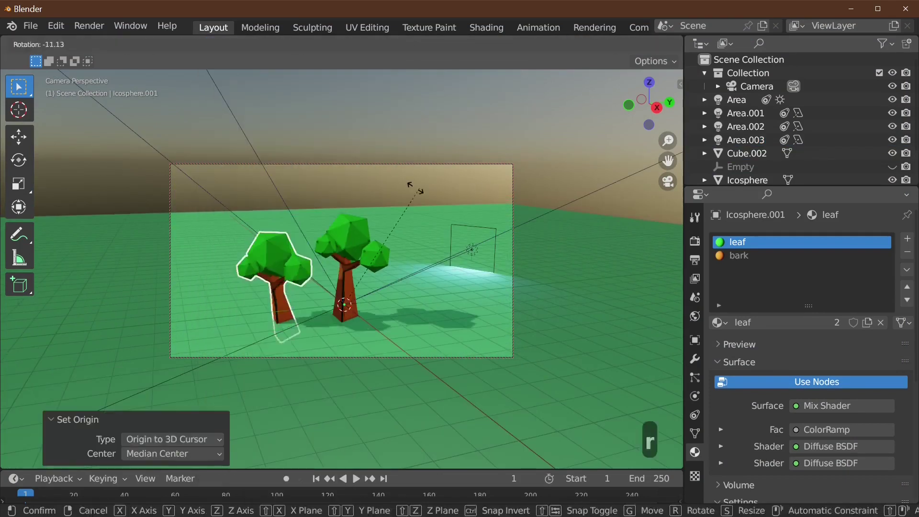
{"action": "left_click", "coordinate": [368, 302]}
Add a scaled-down duplicate of the original tree to its right, rotated about -97.6° around the Z axis
{"action": "left_click", "coordinate": [351, 289]}
{"action": "key", "text": "shift+d"}
{"action": "left_click", "coordinate": [444, 287]}
{"action": "key", "text": "s"}
{"action": "left_click", "coordinate": [437, 277]}
{"action": "key", "text": "z"}
{"action": "left_click", "coordinate": [460, 258]}
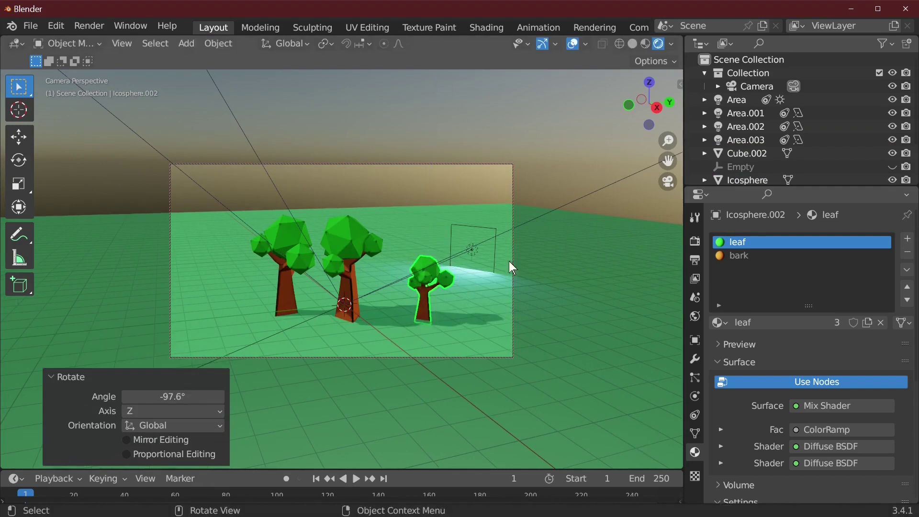
Select the ground plane and unlock the camera from the view to inspect the three trees from the opposite side
{"action": "left_click", "coordinate": [509, 260]}
{"action": "key", "text": "n"}
{"action": "middle_click_drag", "start_coordinate": [431, 311], "coordinate": [201, 314]}
{"action": "key", "text": "n"}
{"action": "scroll", "coordinate": [553, 232], "scroll_direction": "up", "scroll_amount": 3}
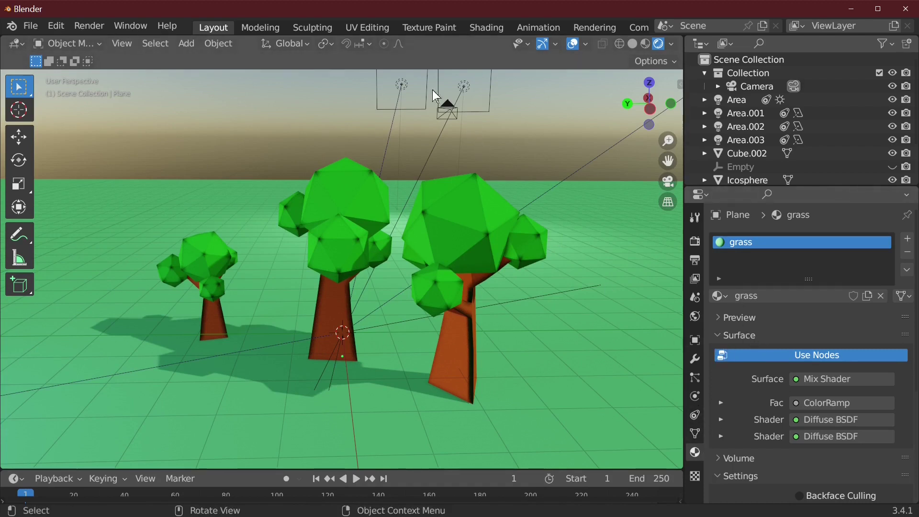
Switch to the Shading workspace and enlarge the node editor to show the ground plane's complete grass material
{"action": "left_click", "coordinate": [481, 25]}
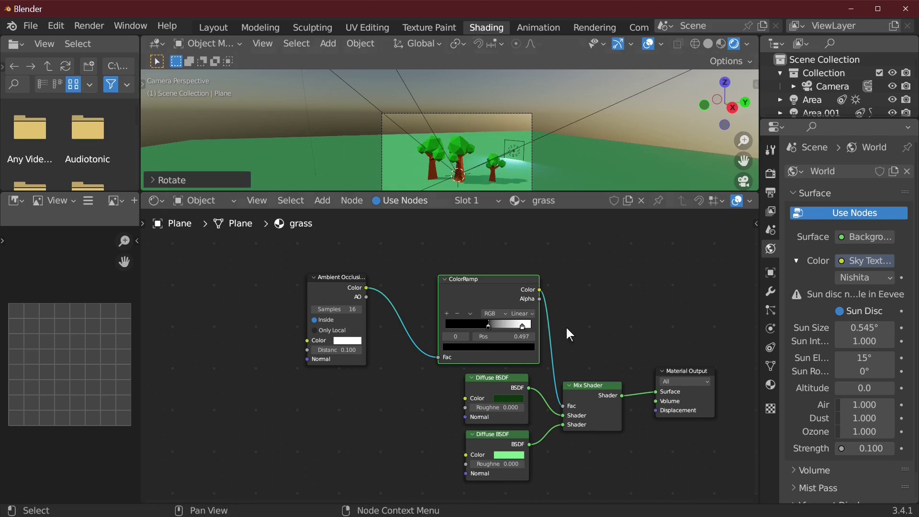
{"action": "mouse_move", "coordinate": [575, 334]}
{"action": "middle_mouse_down"}
{"action": "mouse_move", "coordinate": [534, 317]}
{"action": "mouse_move", "coordinate": [576, 344]}
{"action": "middle_mouse_up"}
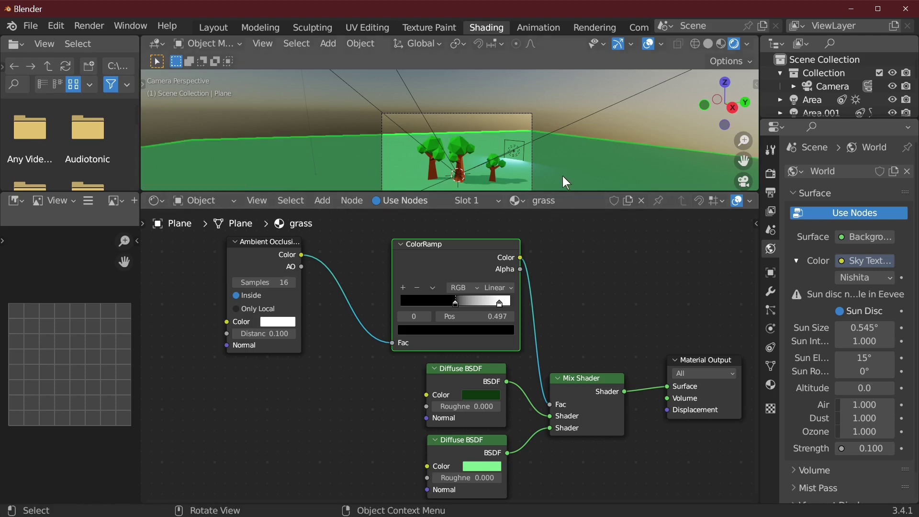
{"action": "left_click_drag", "start_coordinate": [564, 192], "coordinate": [510, 67]}
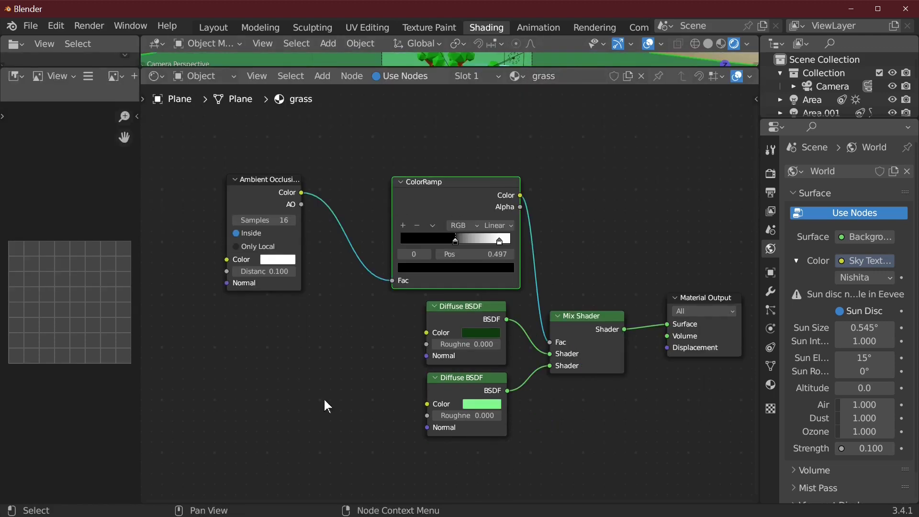